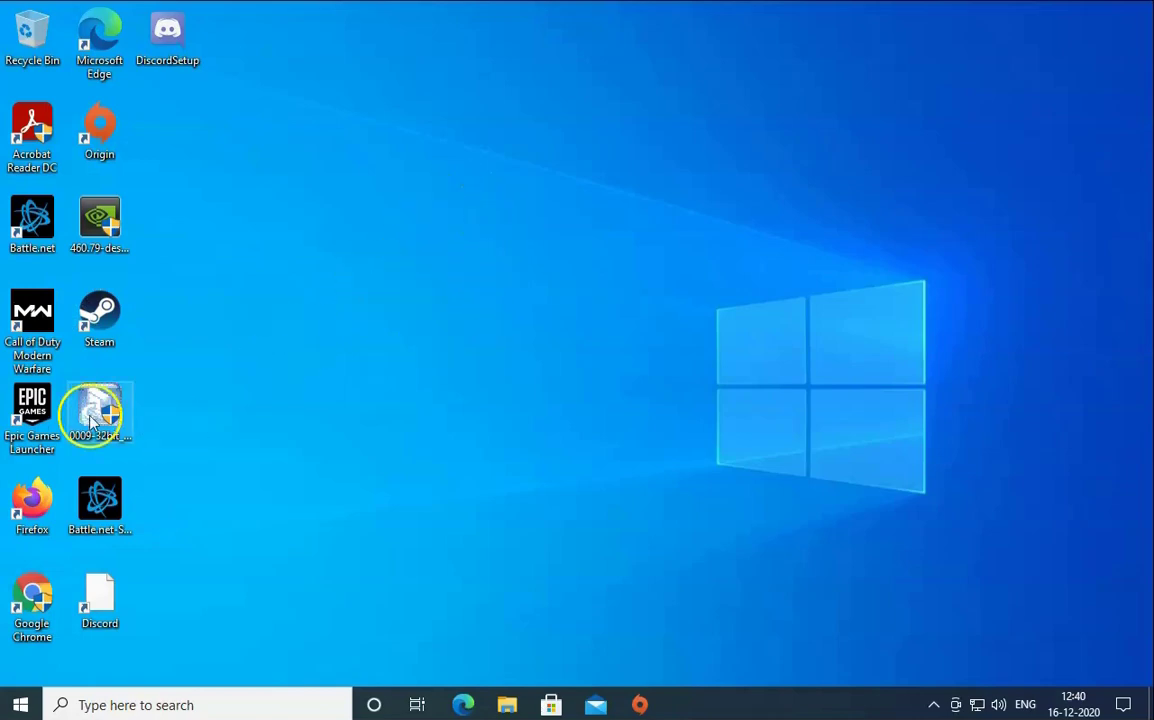
- Set the Call of Duty Modern Warfare desktop shortcut to run as an administrator and save its properties
right_click(44, 313)
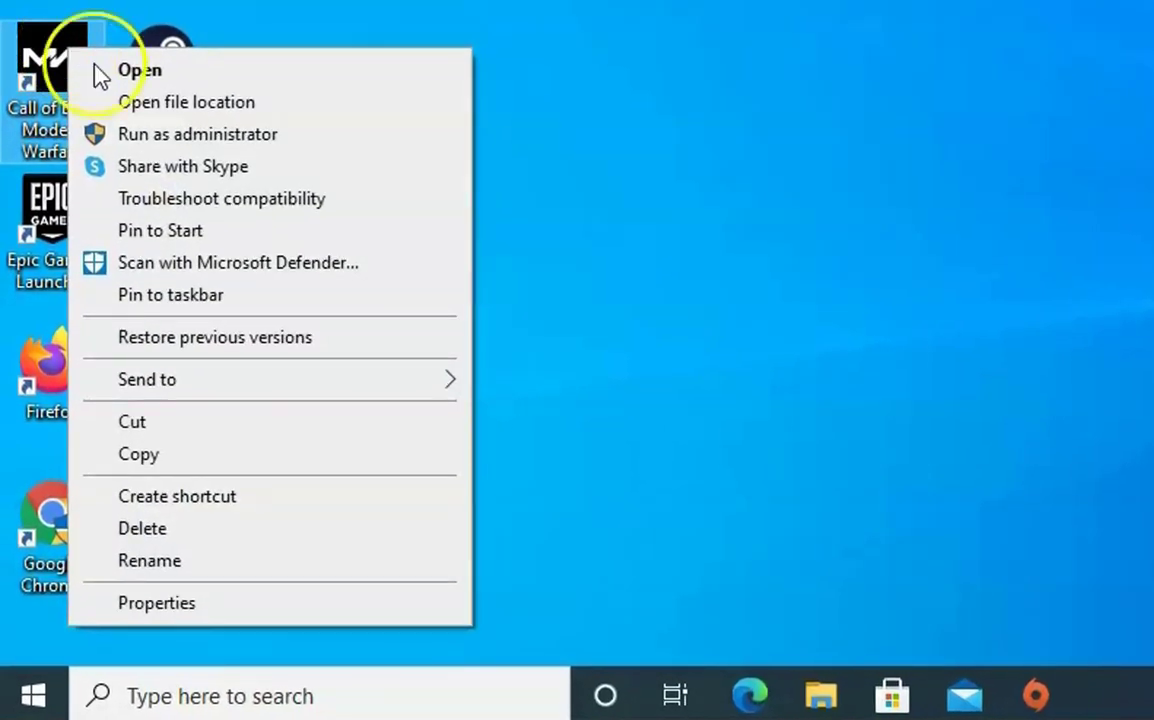
click(262, 604)
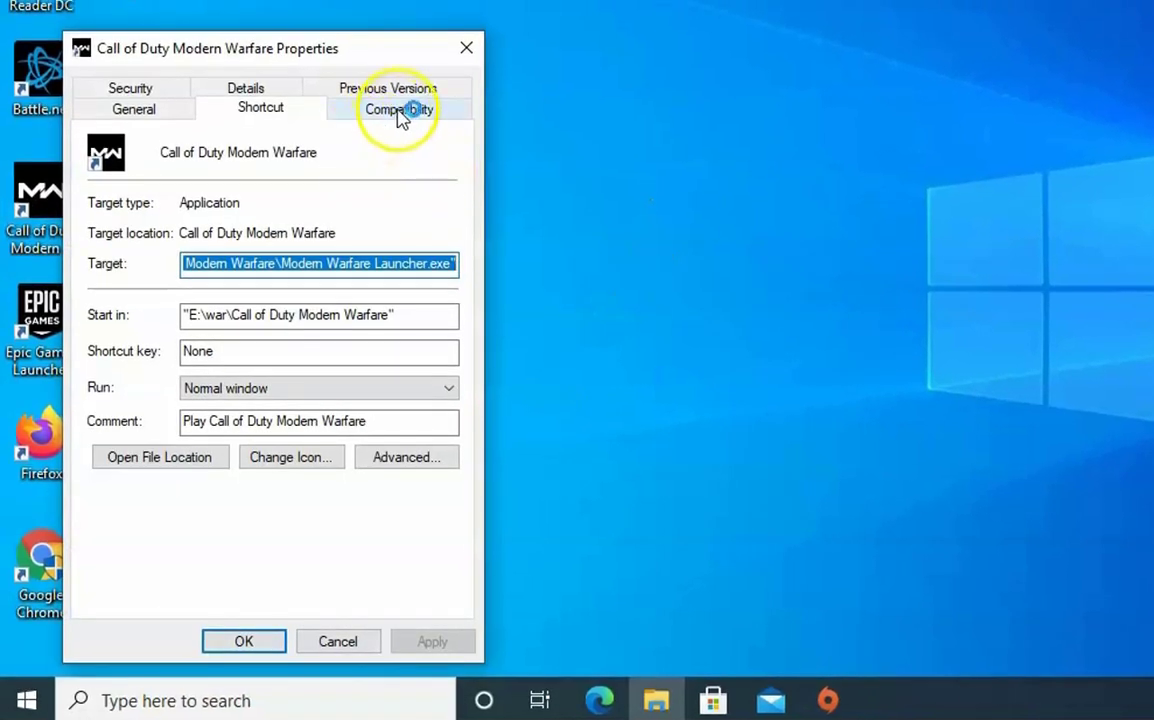
click(401, 112)
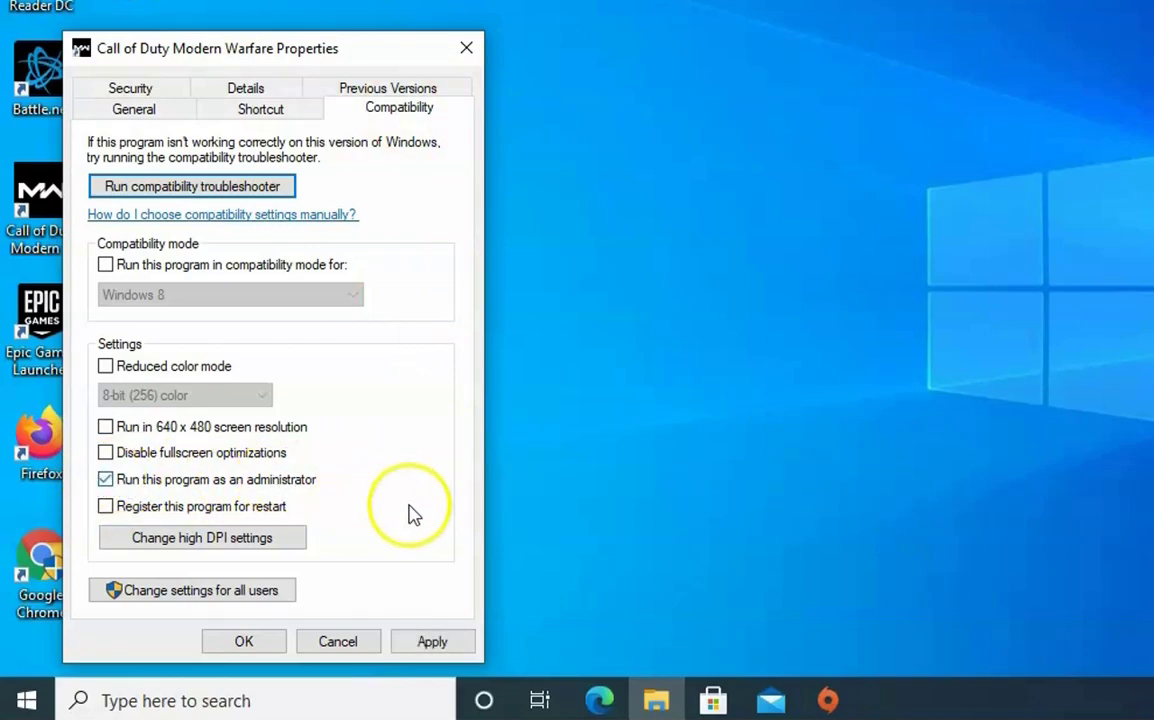
click(462, 645)
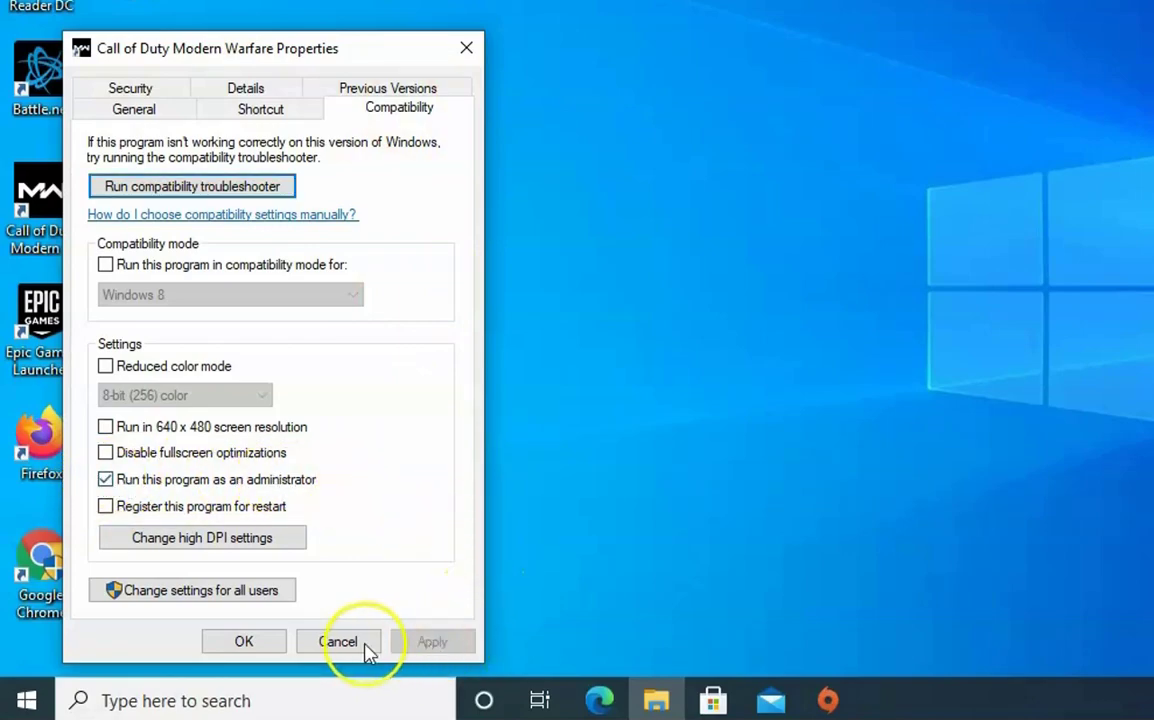
click(238, 646)
click(450, 215)
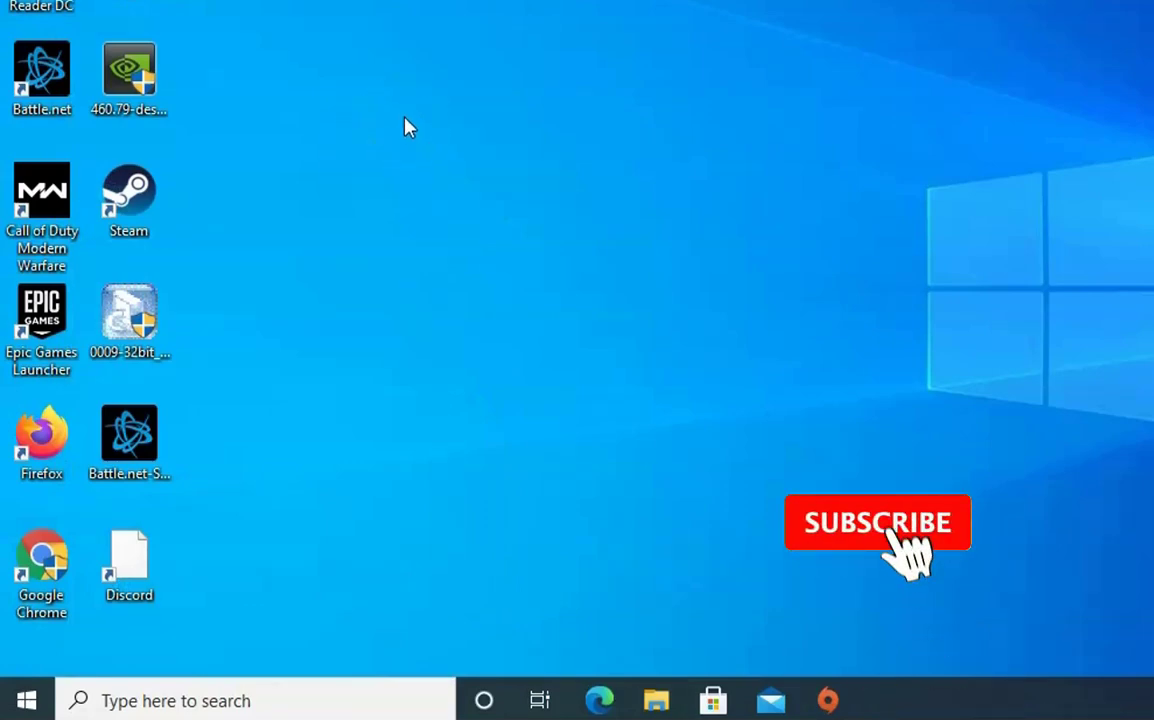
click(506, 263)
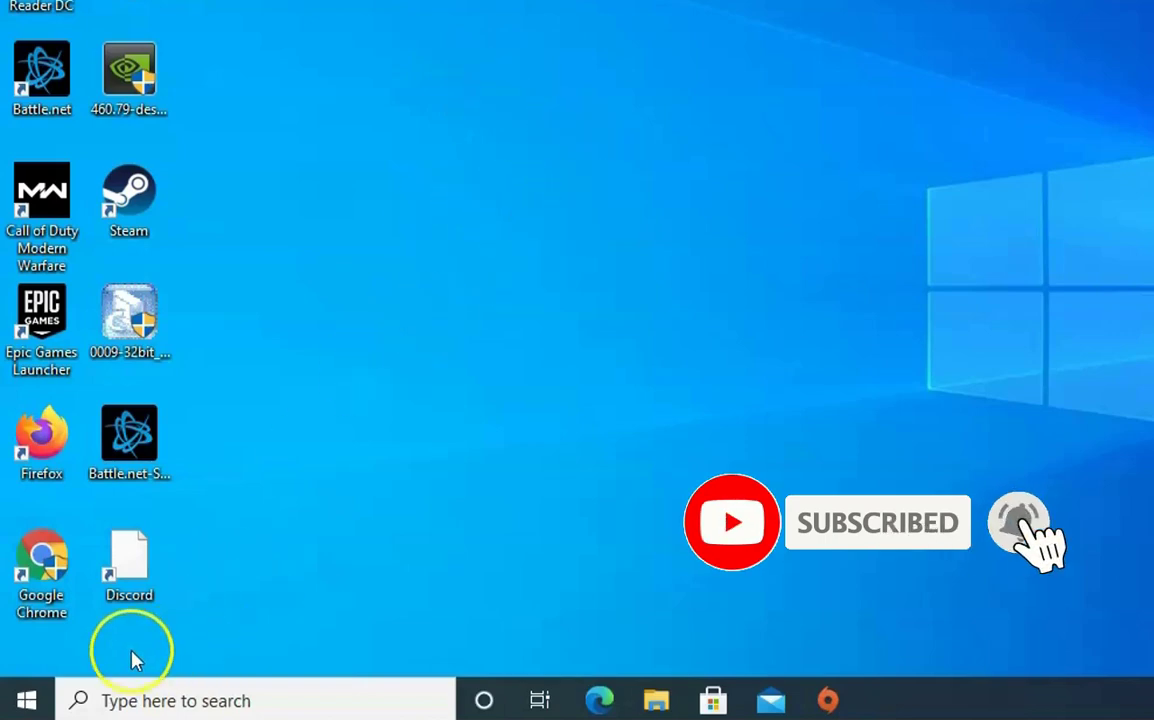
- Open Device Manager and run an automatic driver search for the VMware SVGA 3D display adapter
right_click(27, 700)
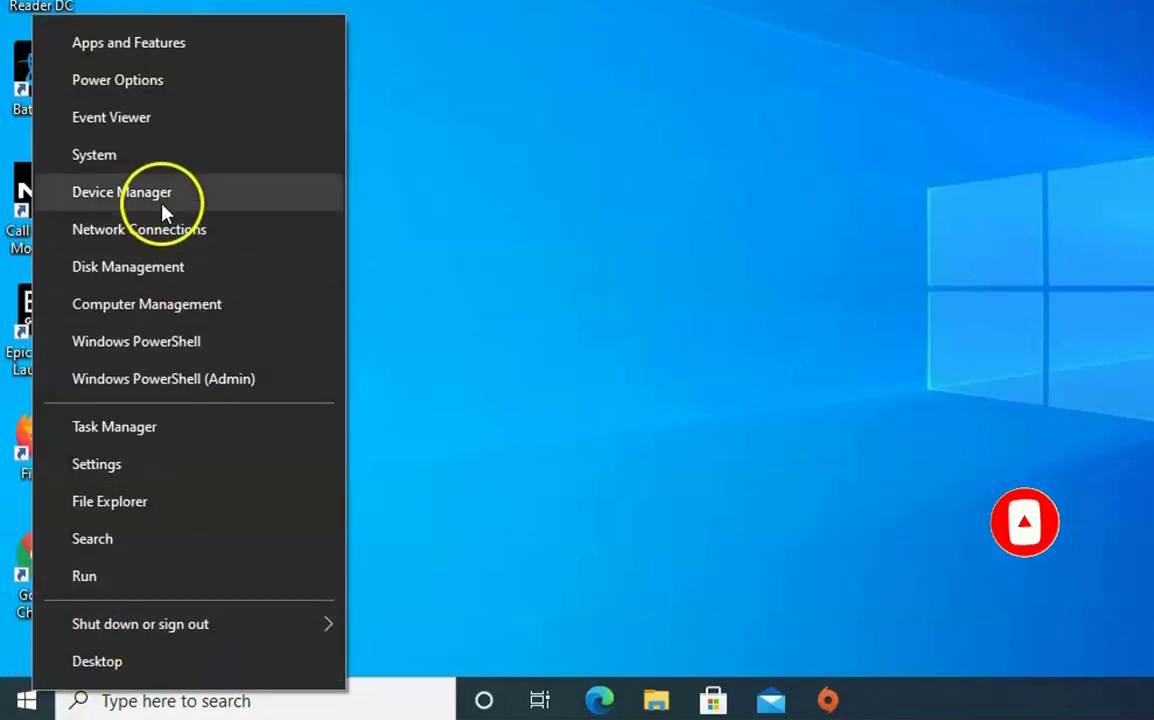
click(230, 198)
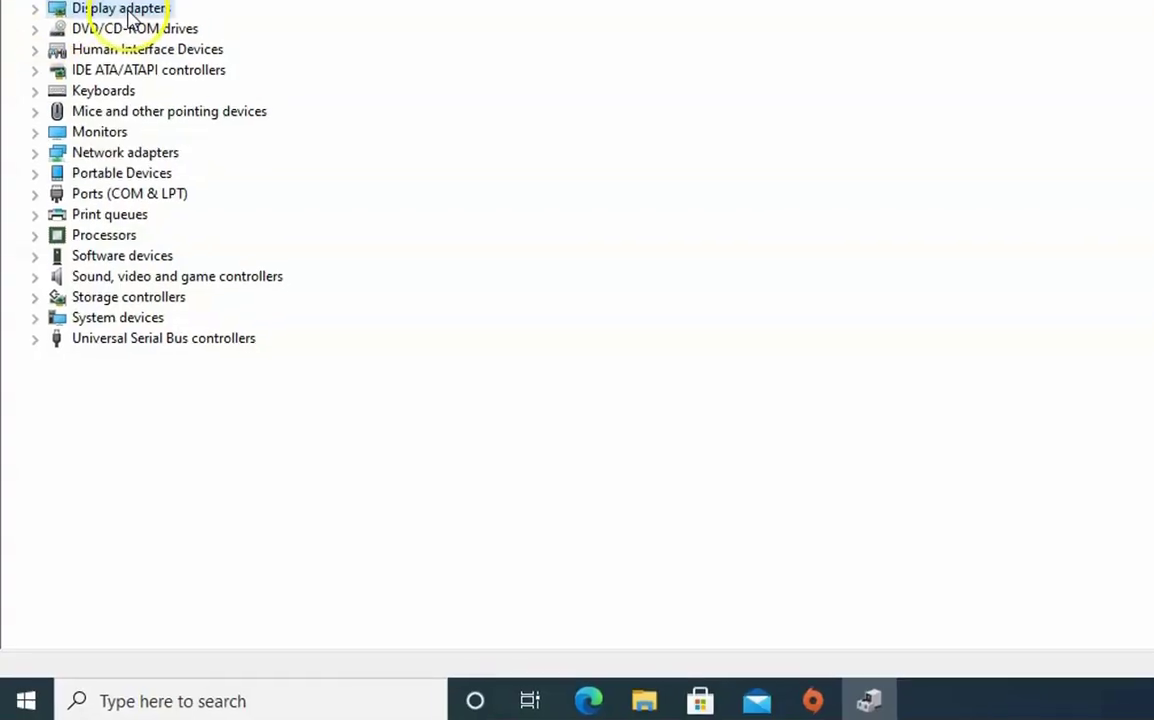
double_click(48, 136)
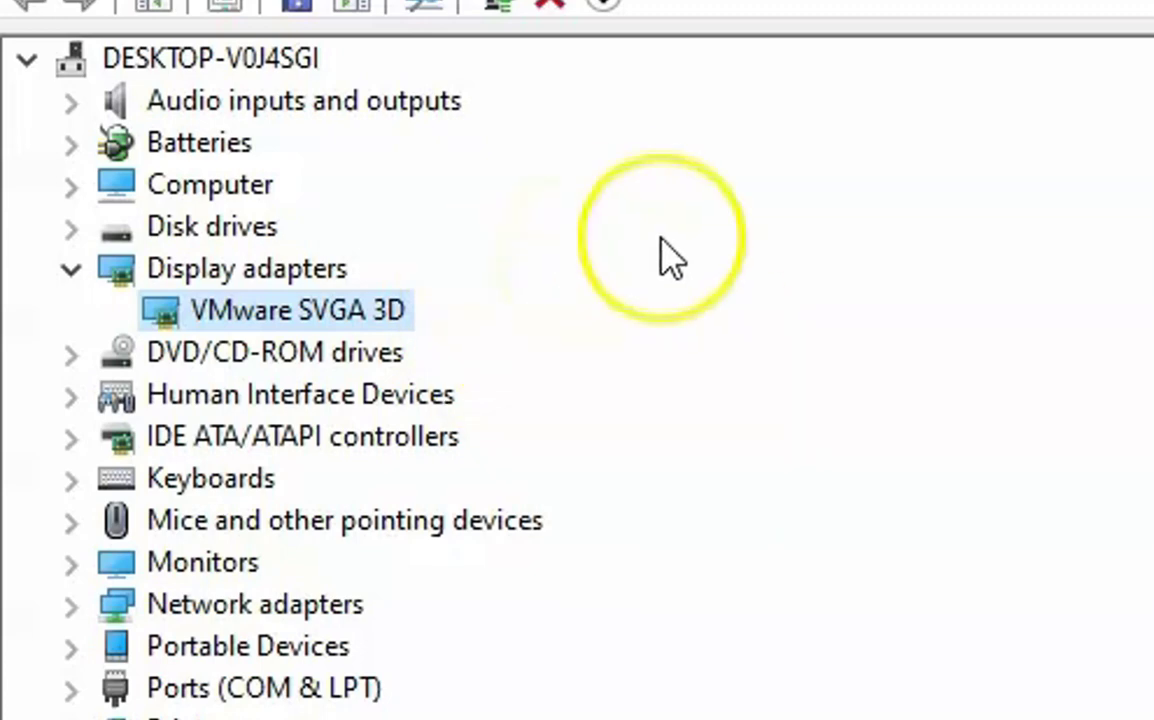
right_click(343, 312)
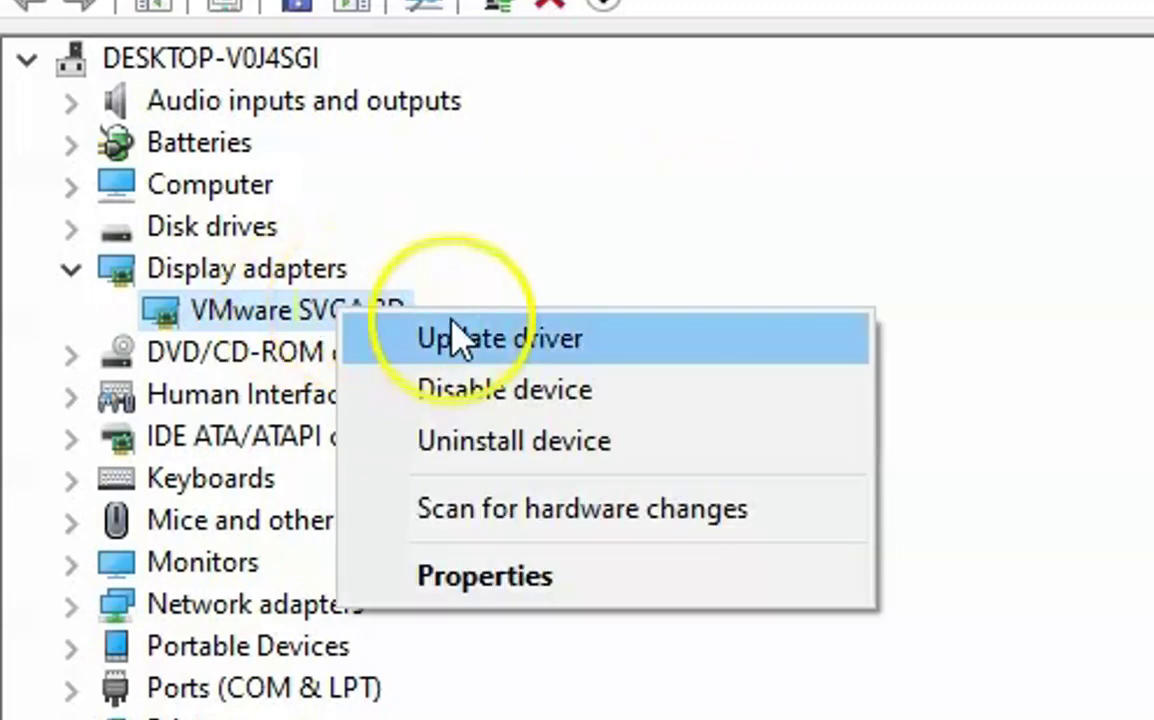
click(780, 343)
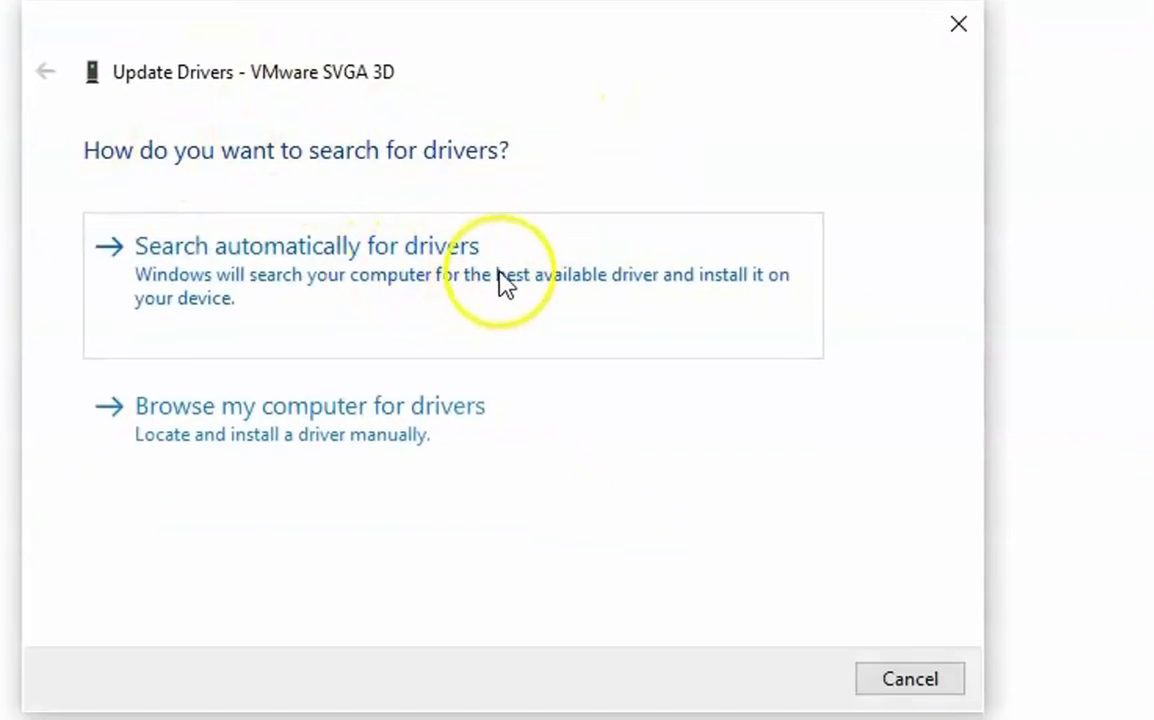
click(426, 272)
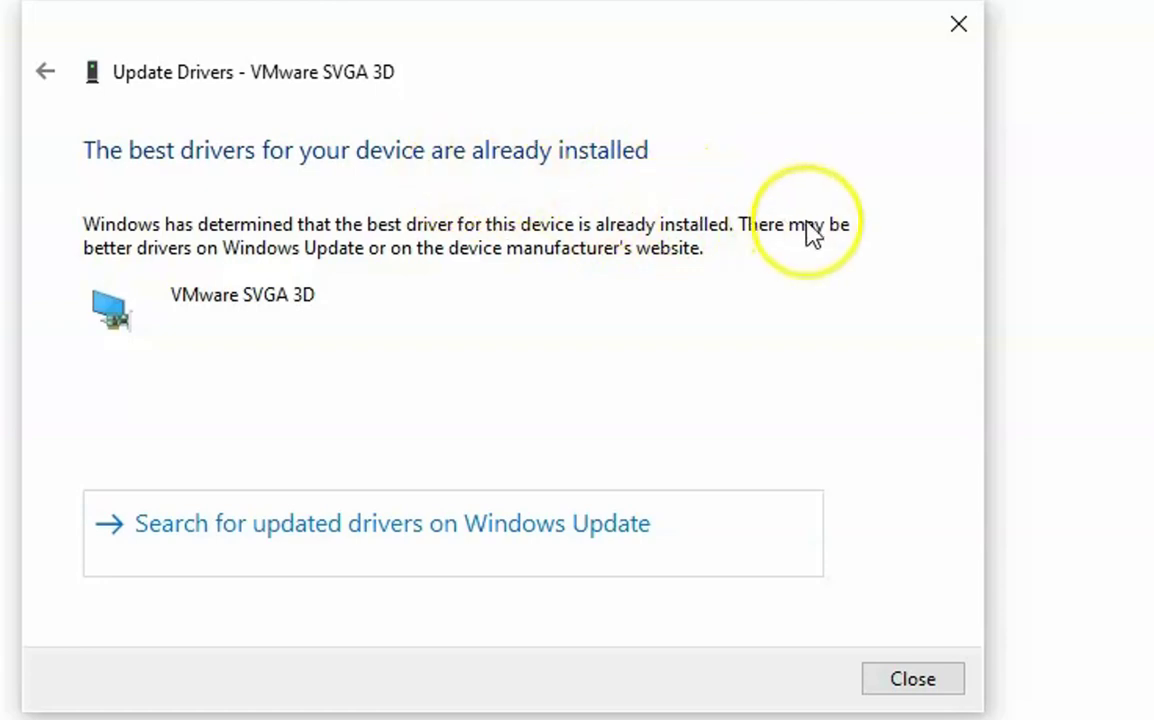
click(913, 679)
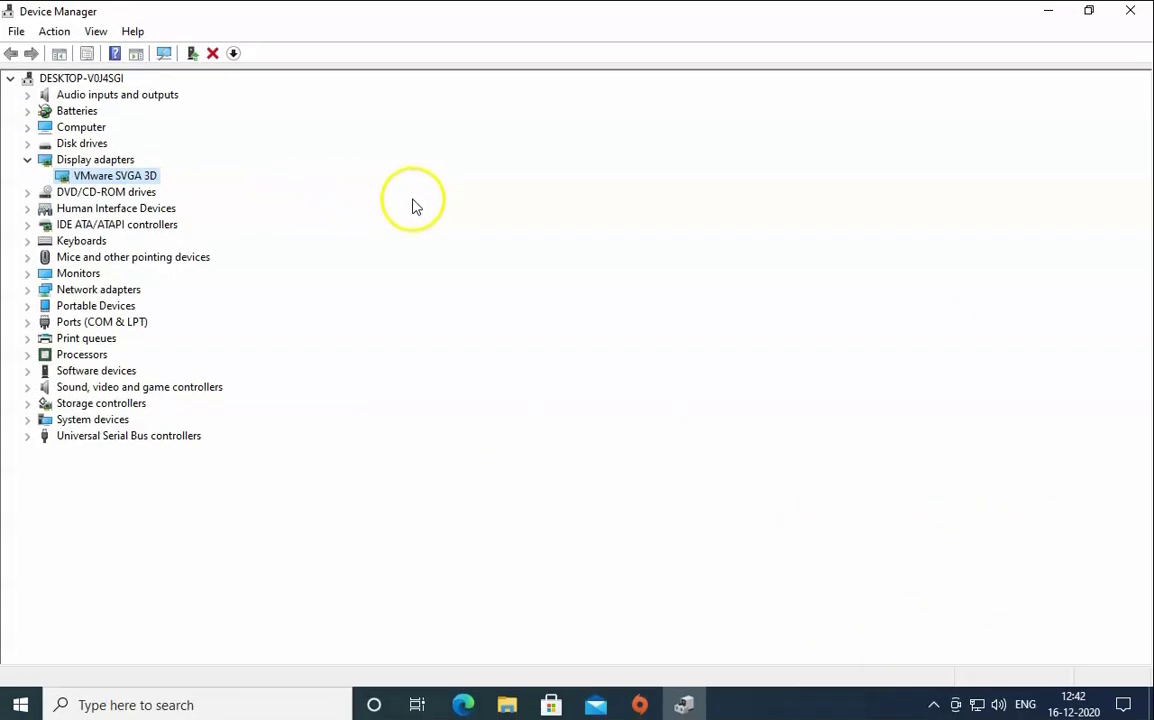
- Uninstall the VMware SVGA 3D display adapter, including deletion of its driver software
right_click(127, 187)
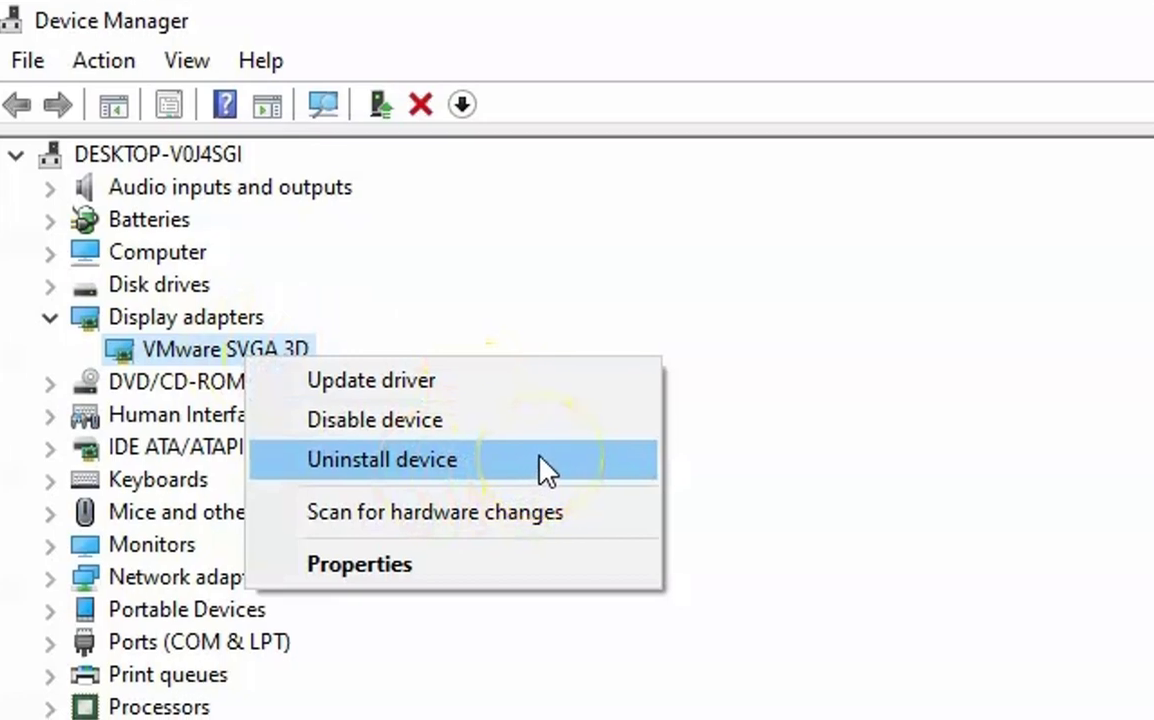
click(550, 464)
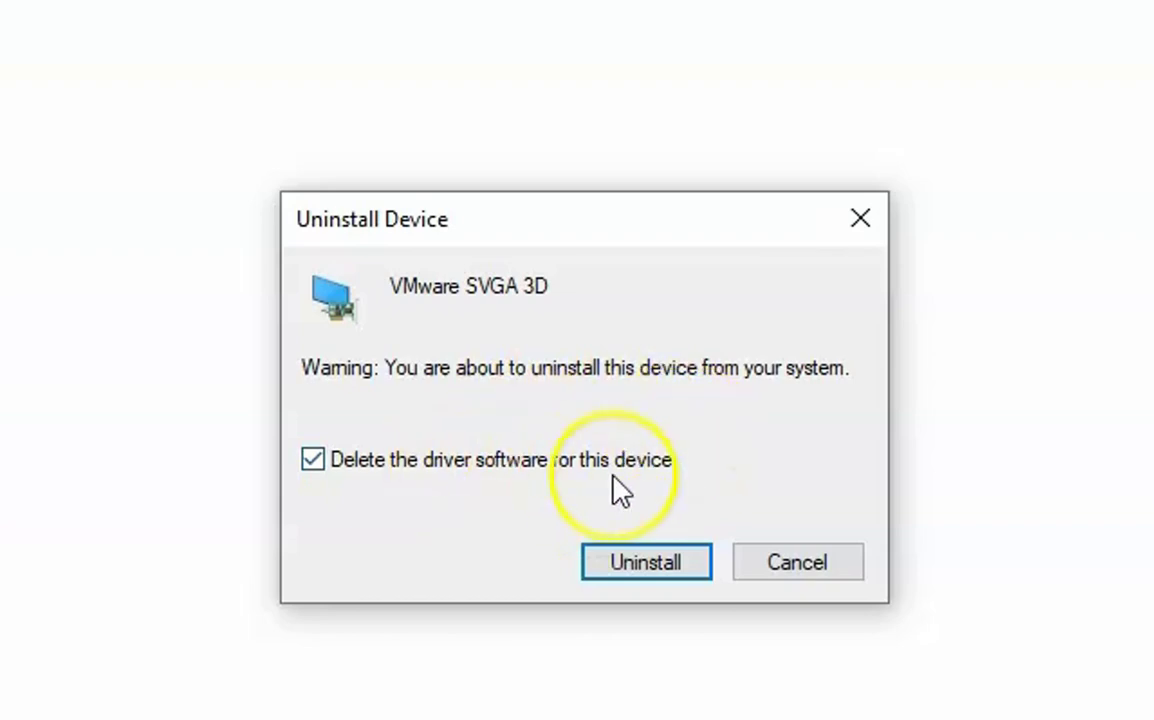
click(641, 560)
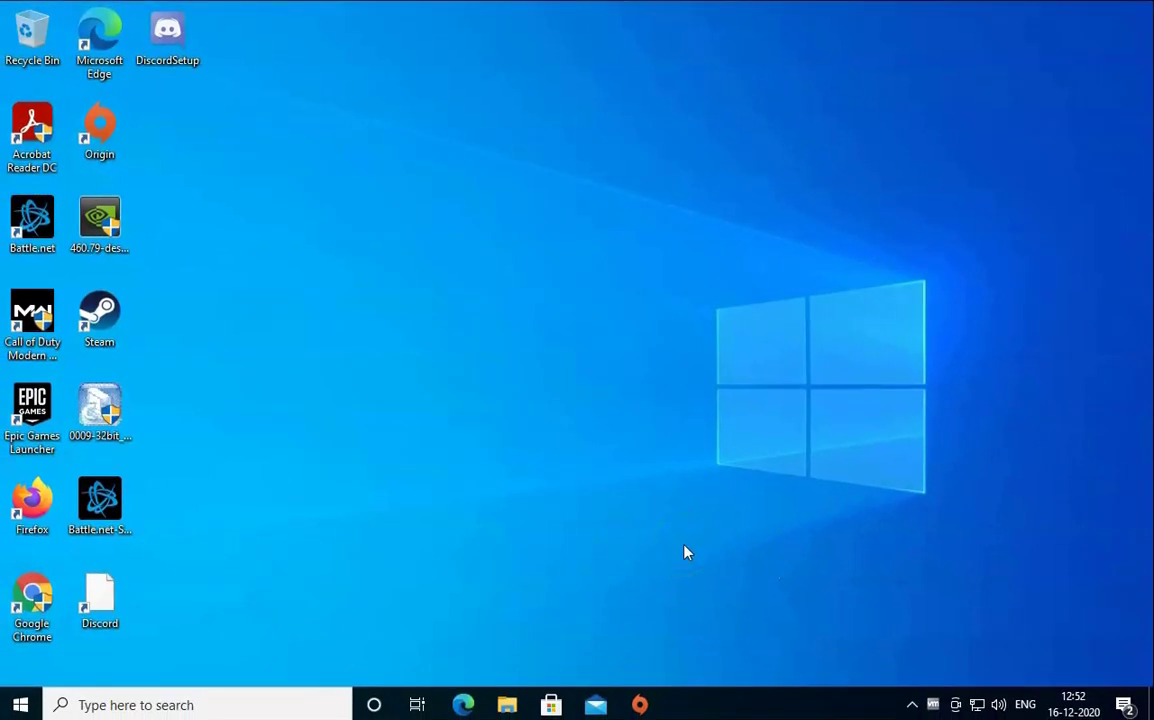
- Open Task Manager and set the priority of the first Battle.net.exe process to High
right_click(768, 701)
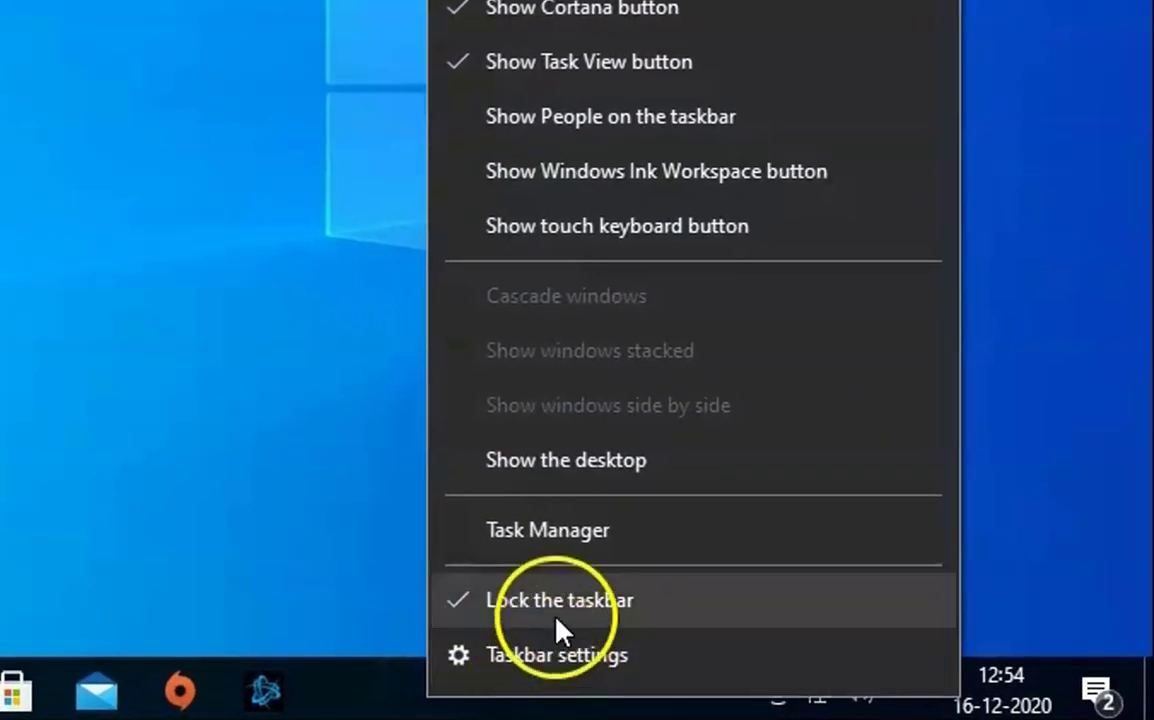
click(598, 535)
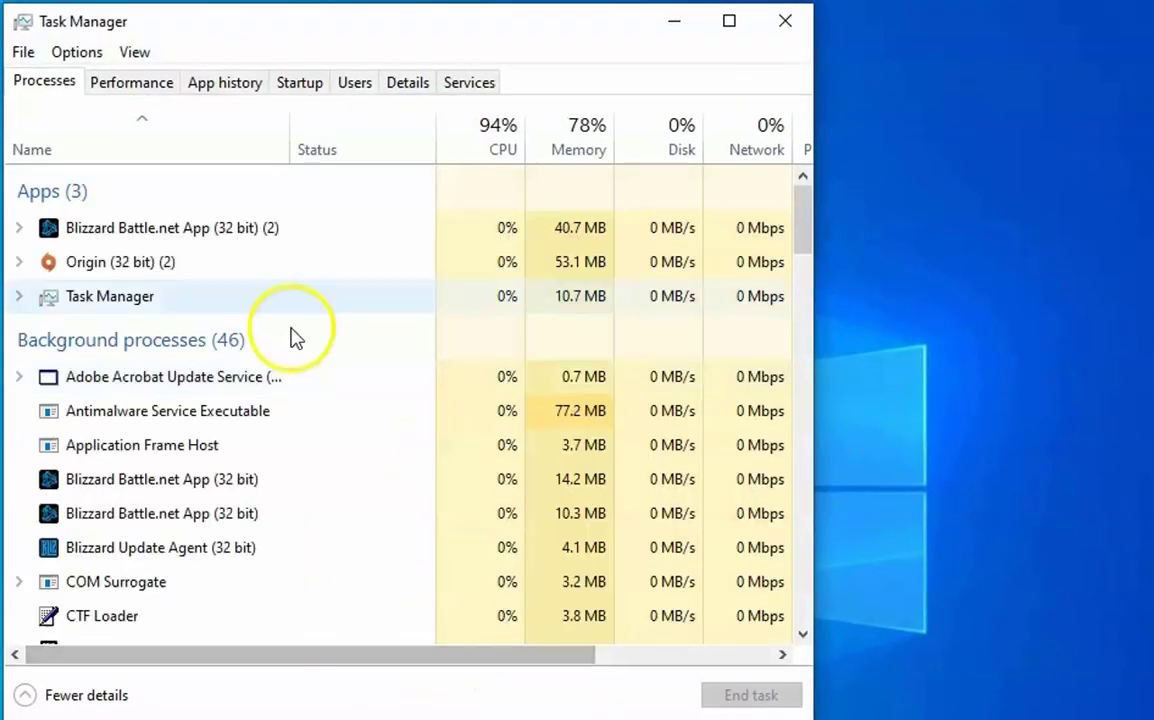
click(406, 95)
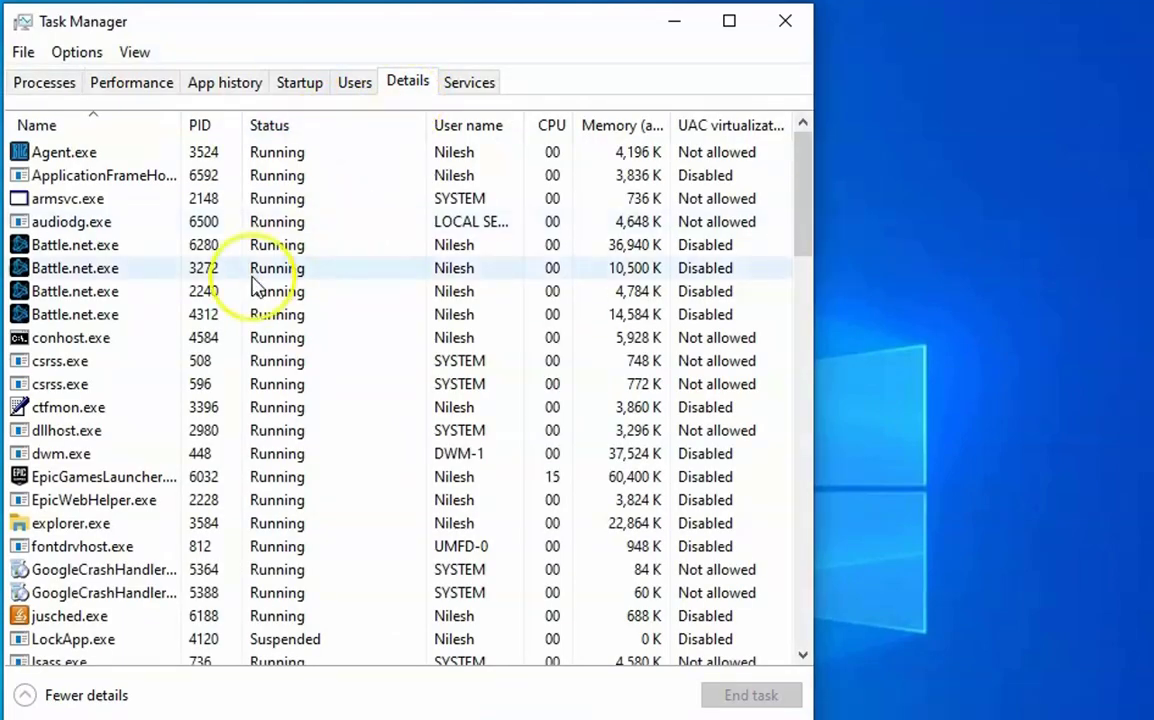
click(128, 248)
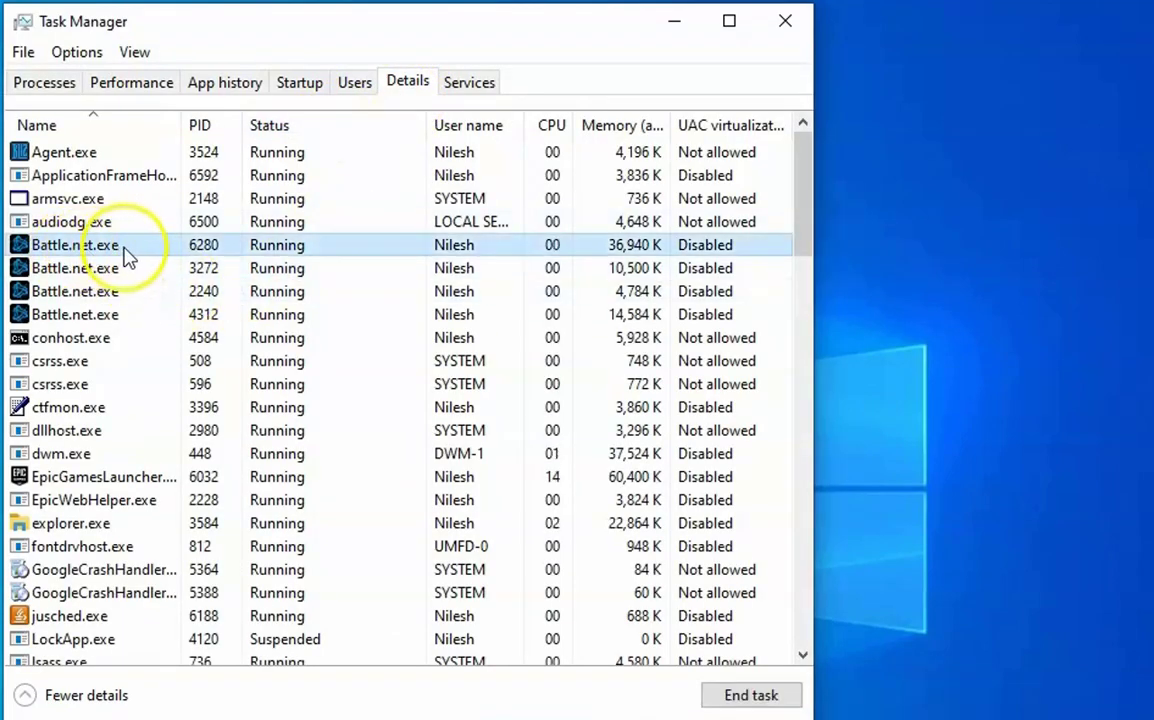
right_click(144, 248)
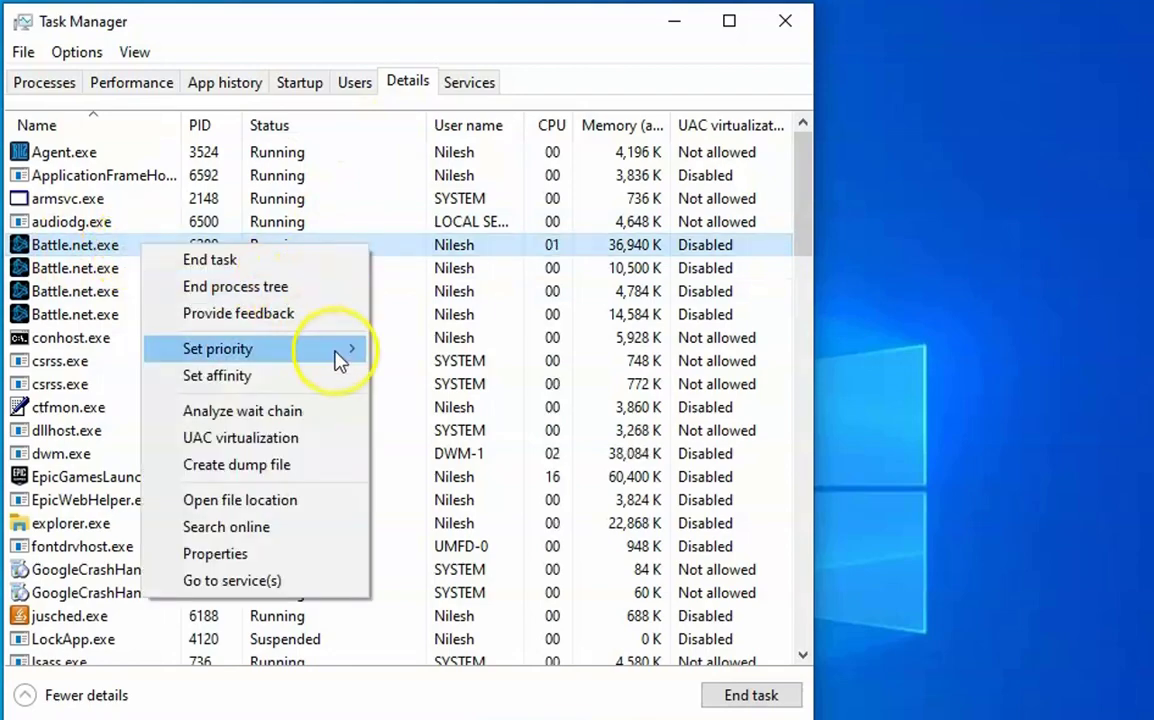
mouse_move(337, 358)
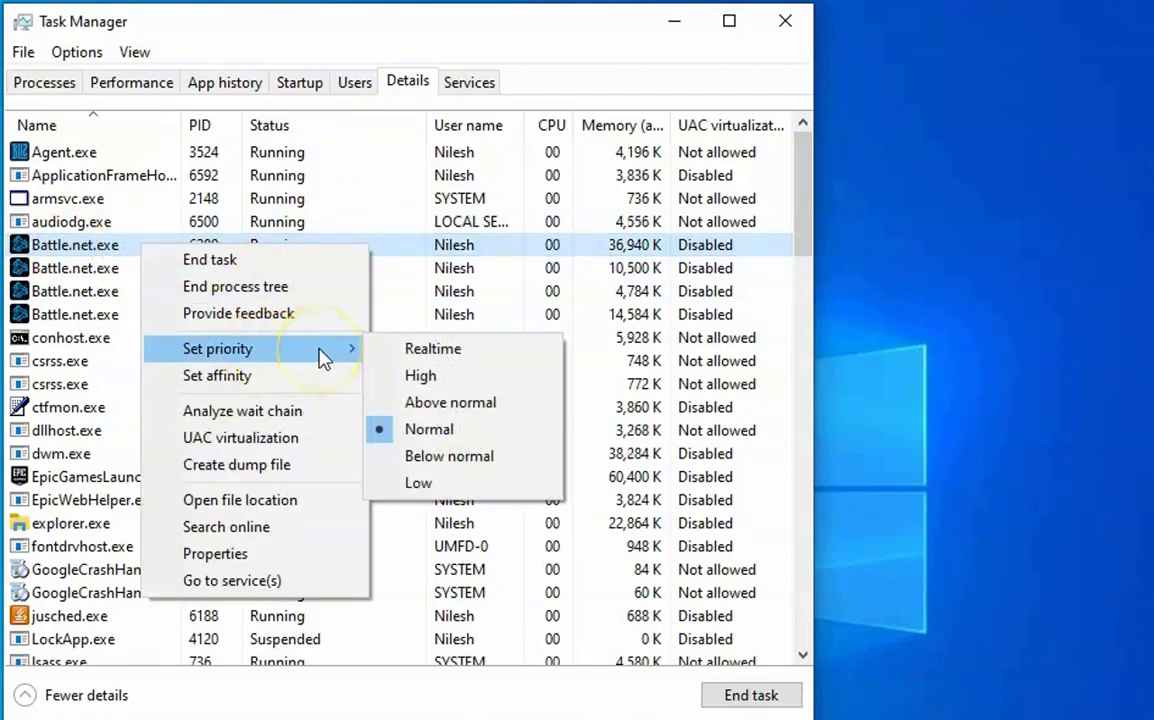
click(422, 376)
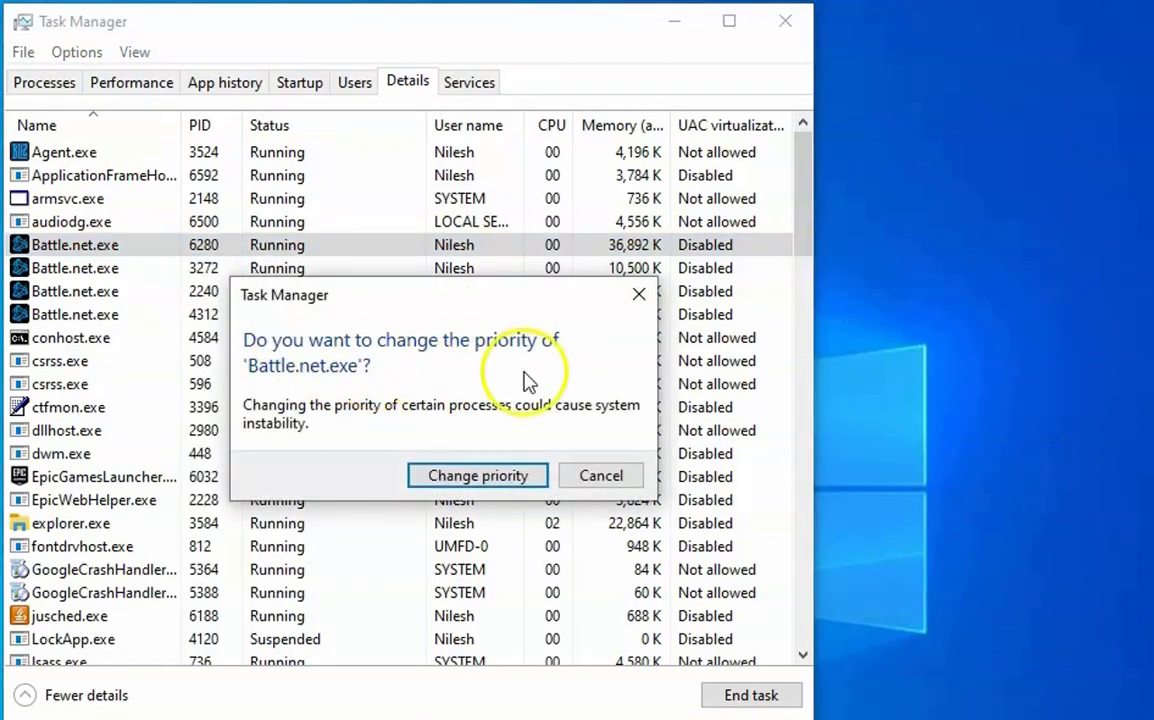
click(503, 482)
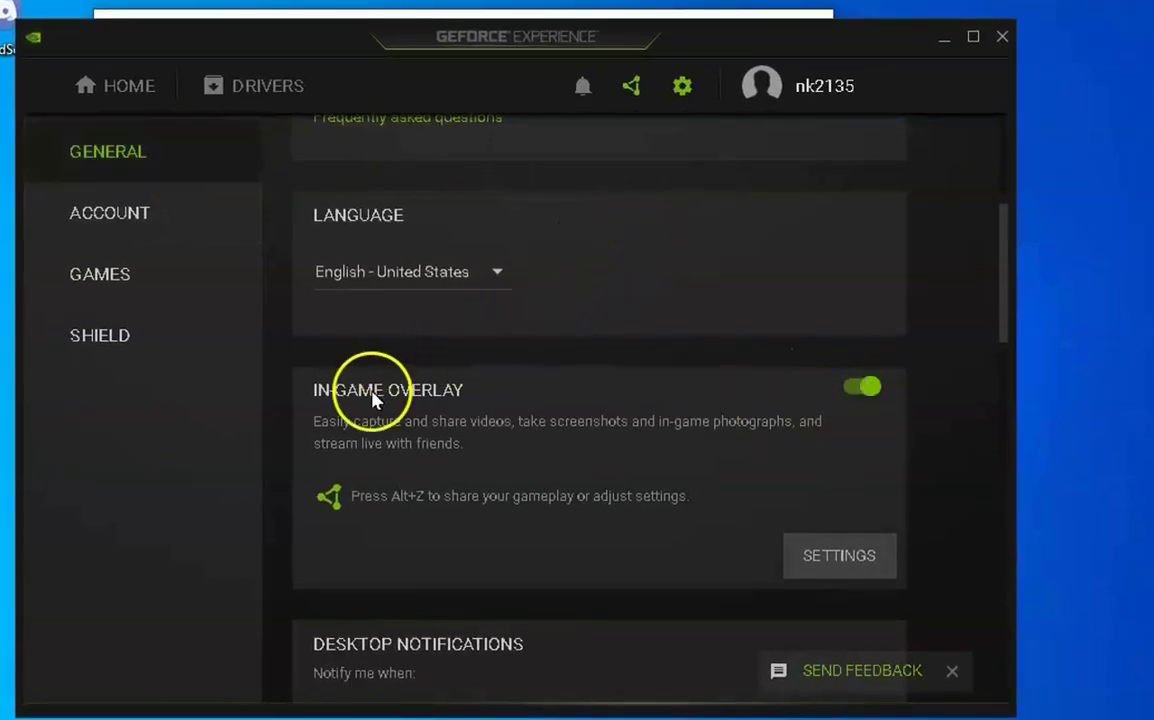
- In GeForce Experience, turn off the in-game overlay and disable automatic optimization of newly added games
click(855, 398)
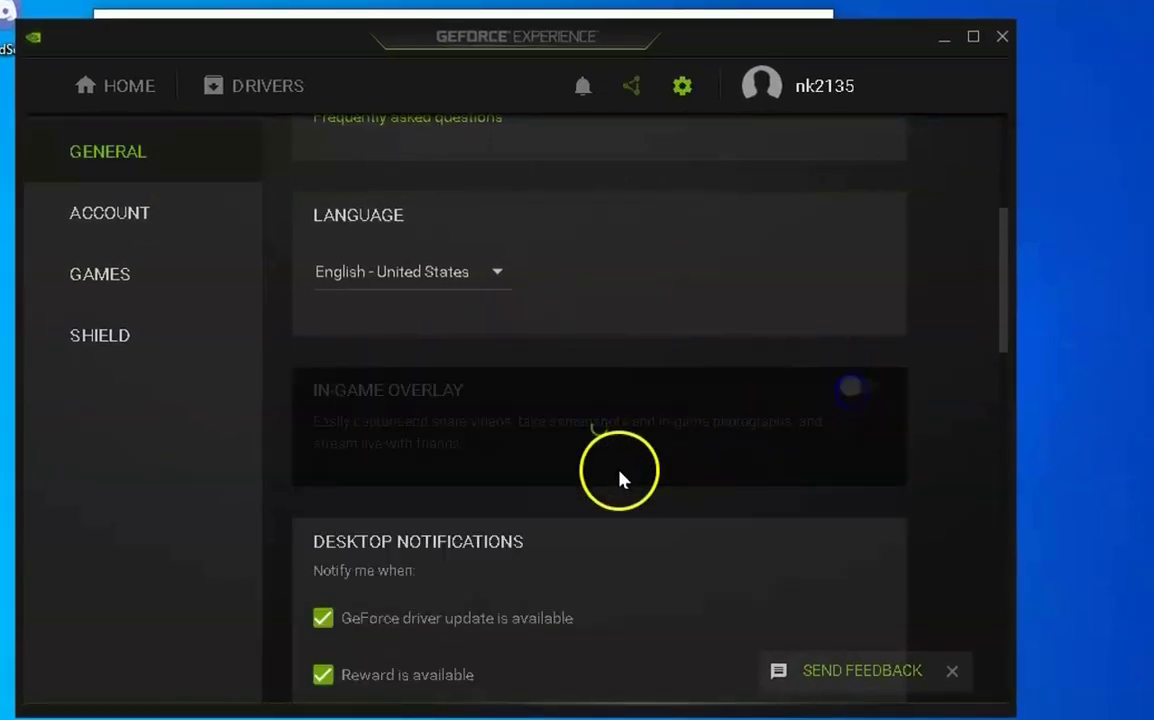
scroll(620, 480, down, 3)
click(118, 272)
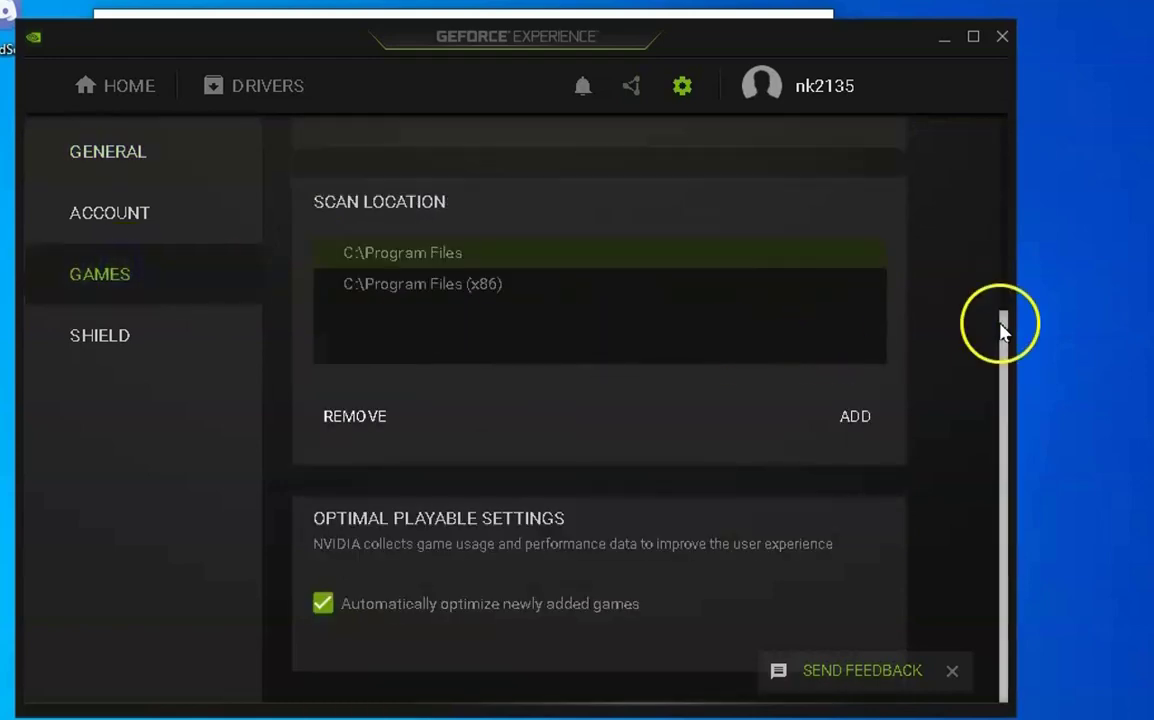
click(323, 604)
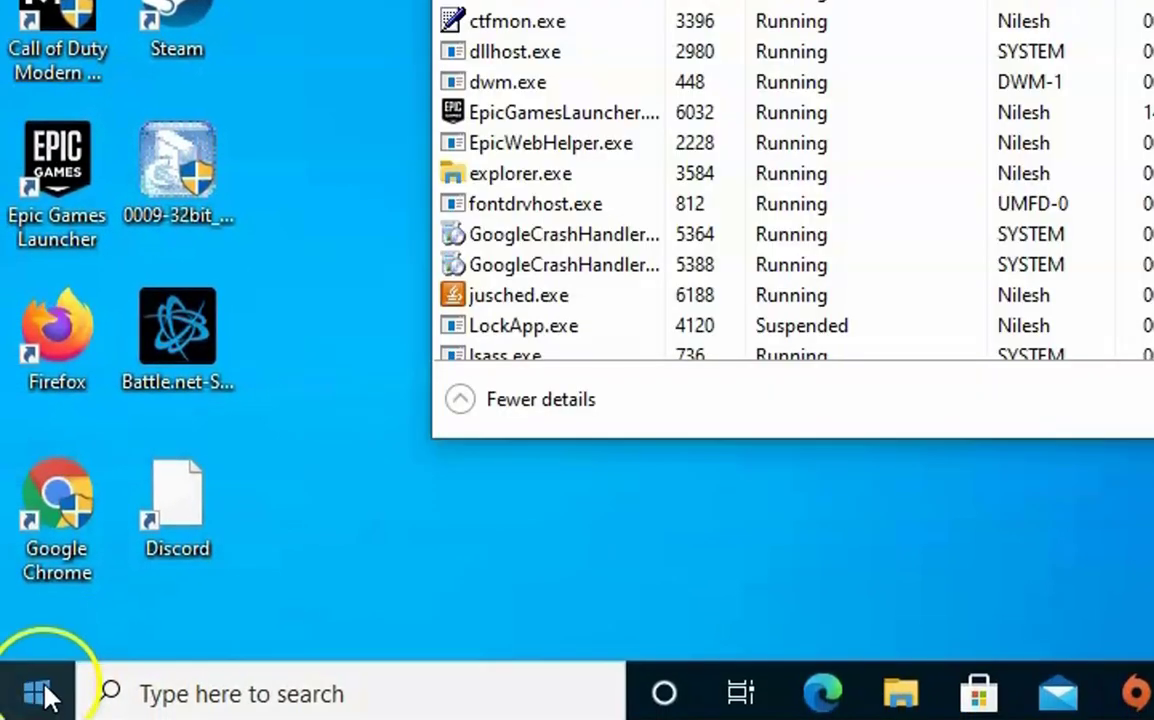
- Open Windows Settings and check the hardware-accelerated GPU scheduling option in the default graphics settings
right_click(45, 695)
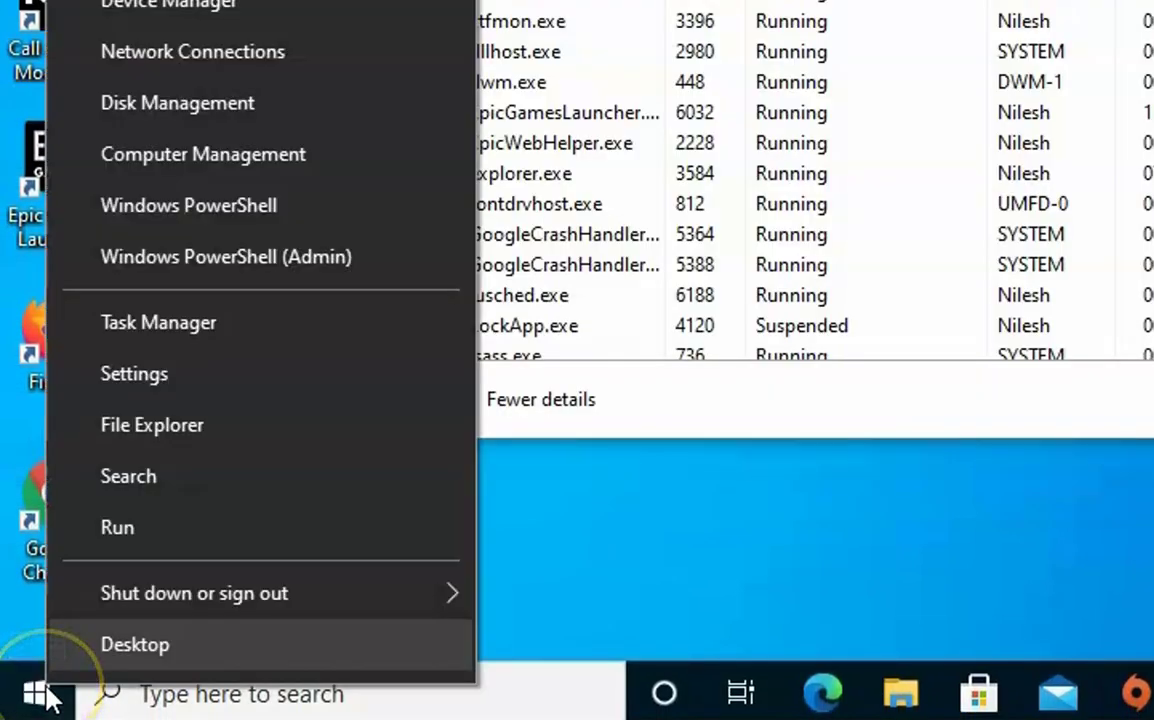
click(211, 377)
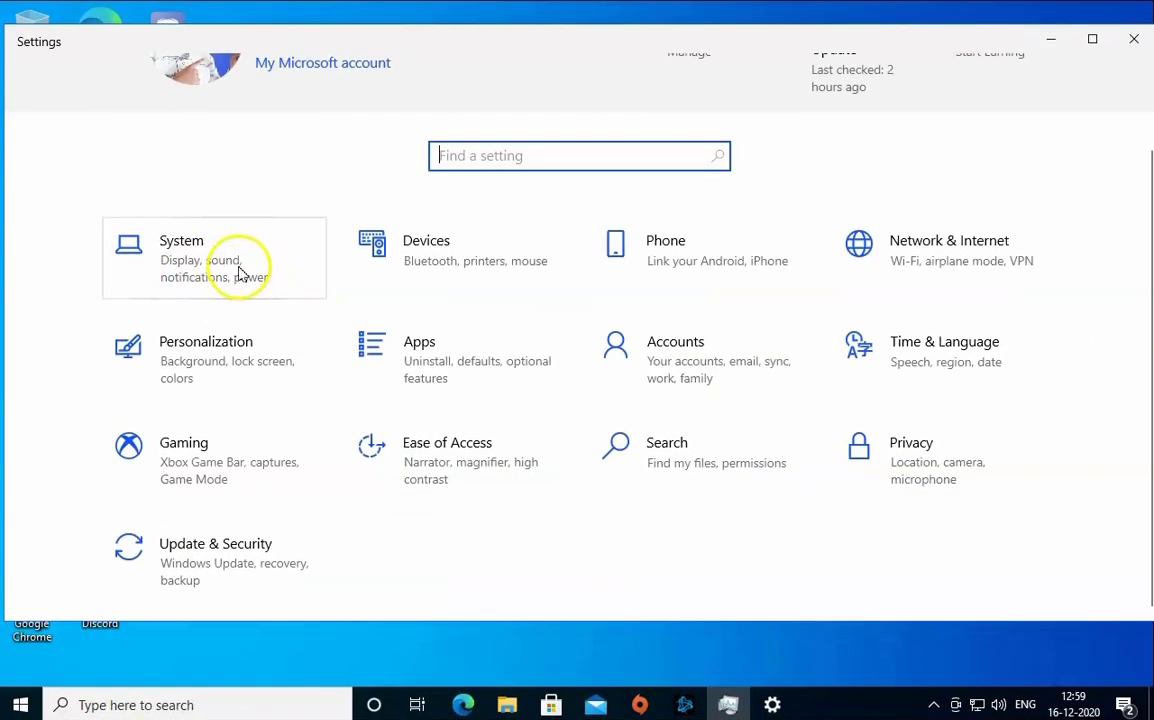
click(238, 262)
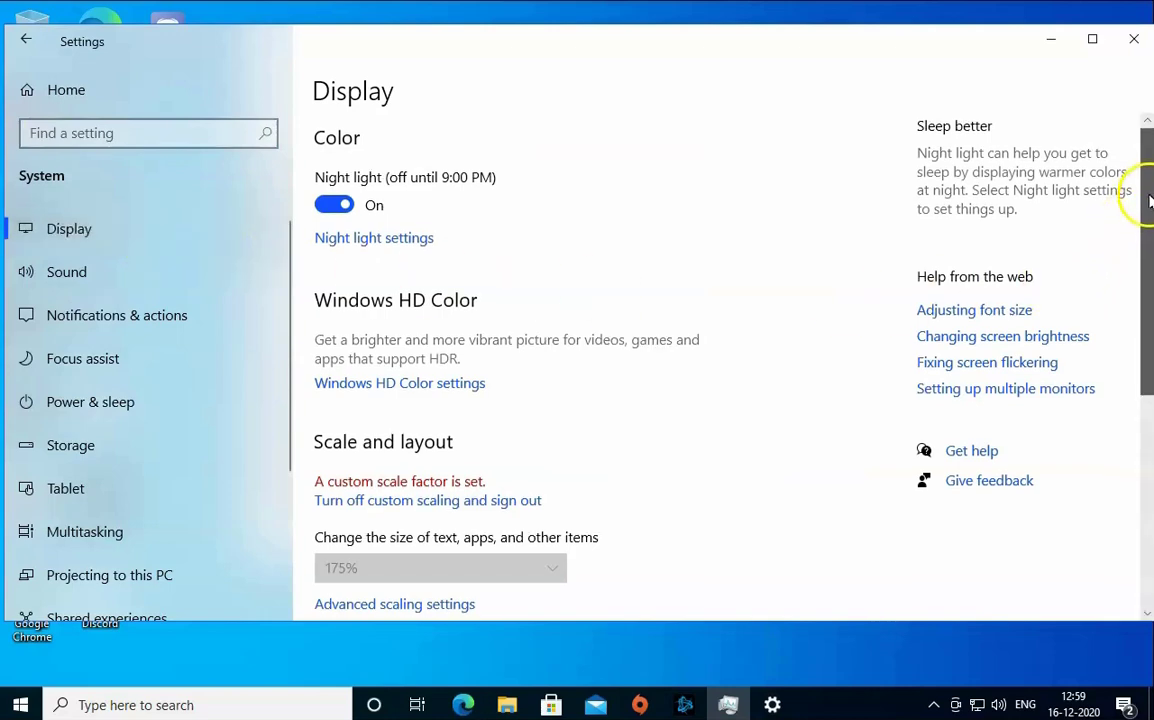
drag(1148, 197, 1135, 420)
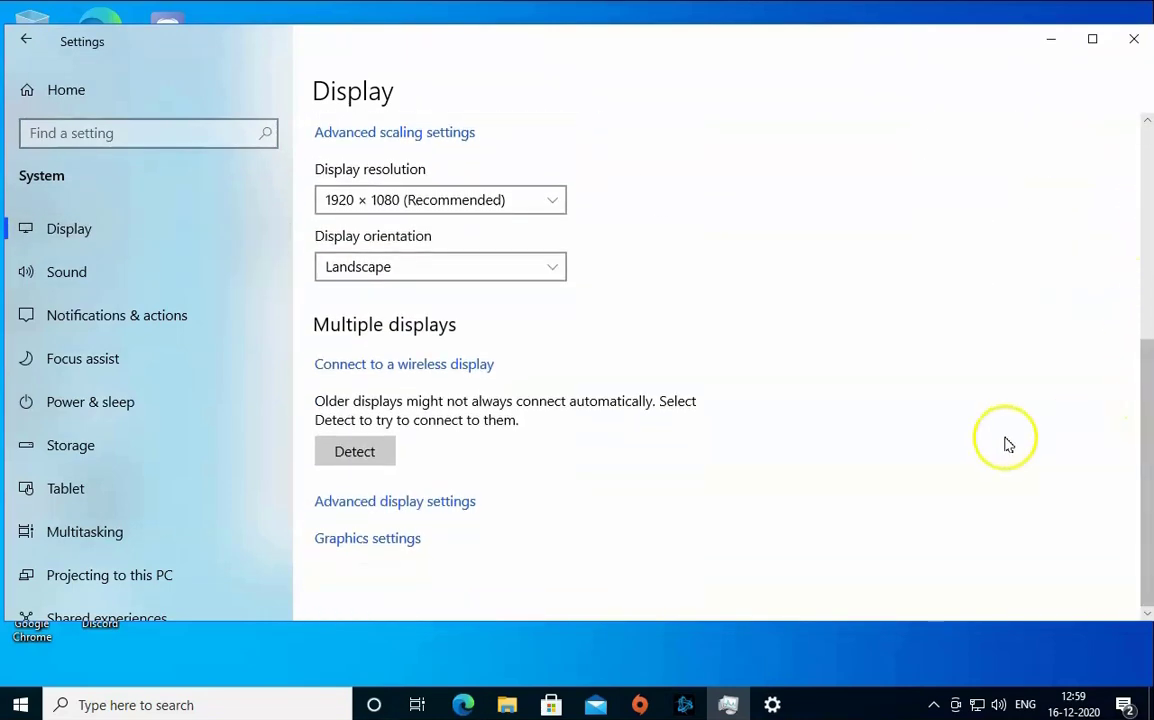
click(355, 542)
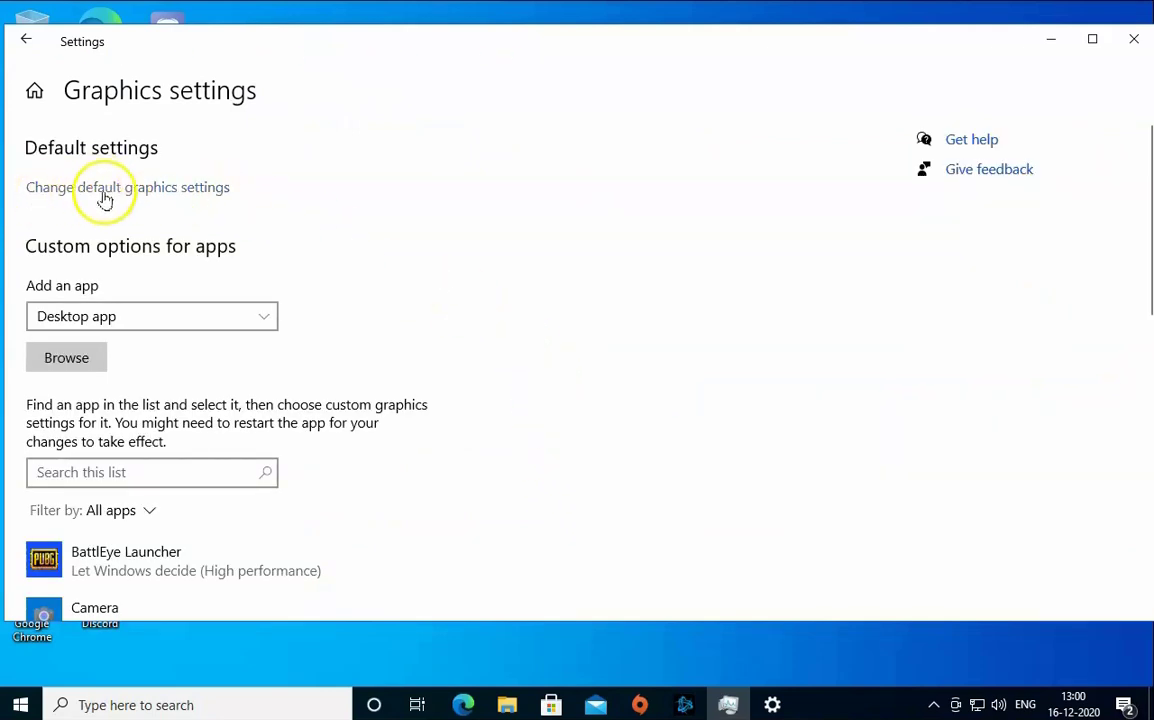
click(185, 195)
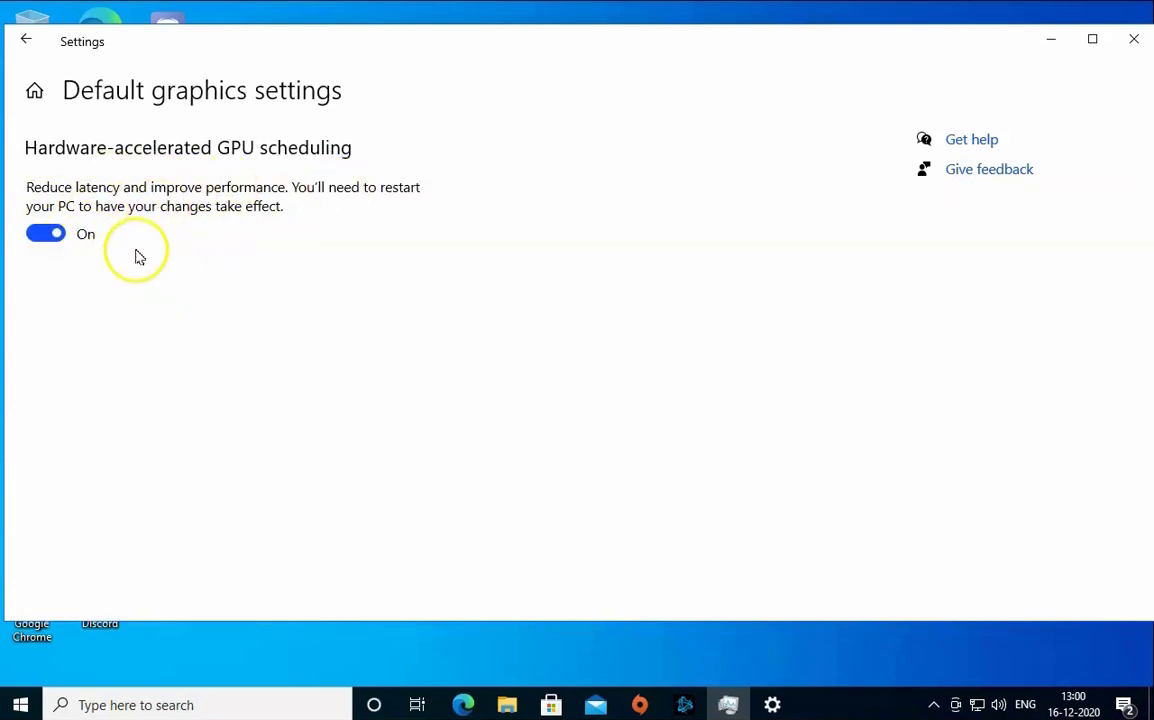
- Save the graphics preference of BattlEye Launcher as Let Windows decide (High performance) in the Windows graphics settings
click(26, 40)
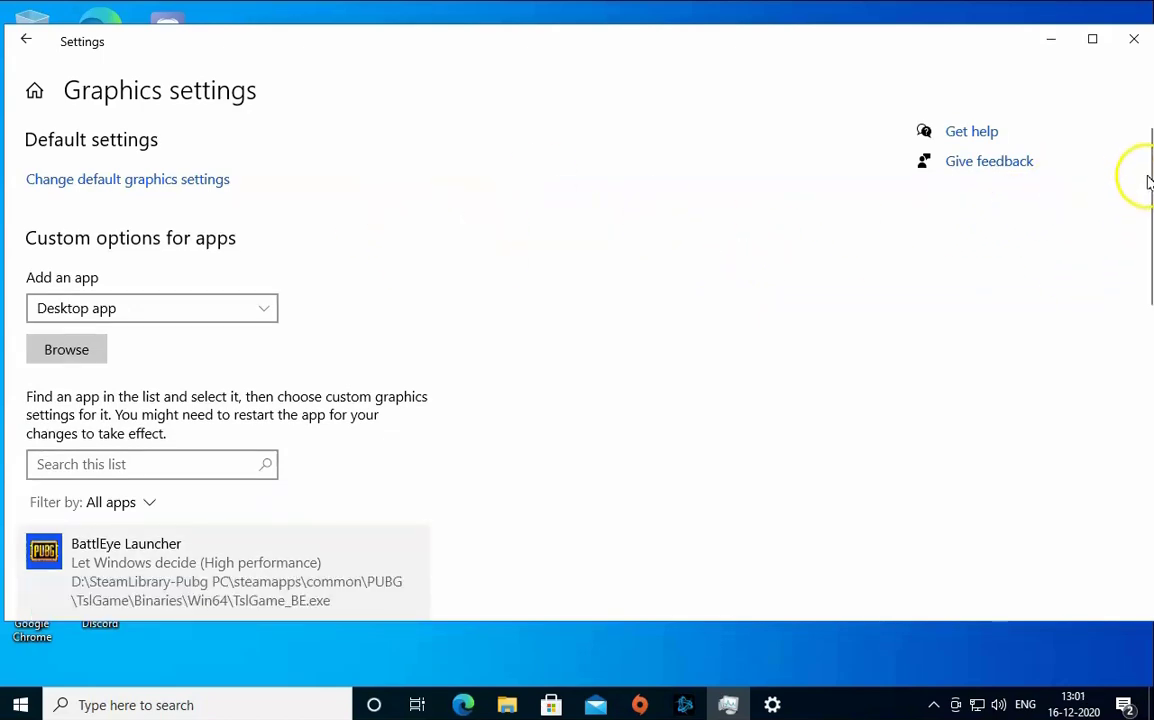
drag(1136, 175, 1136, 245)
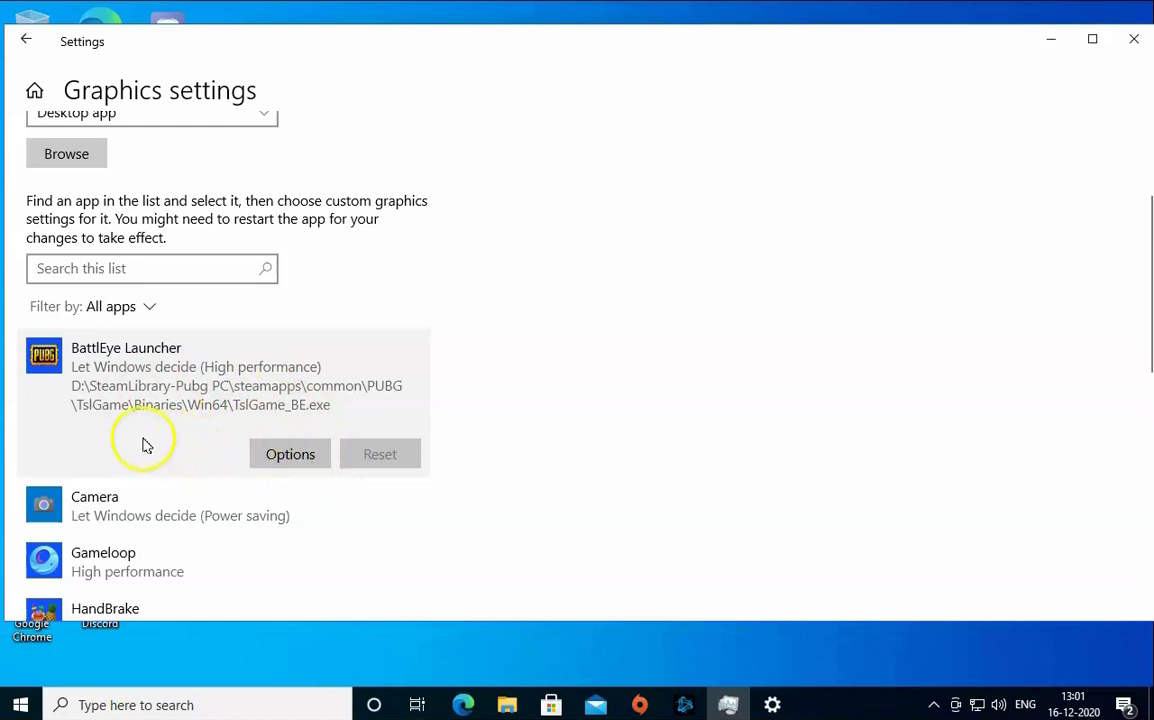
click(290, 458)
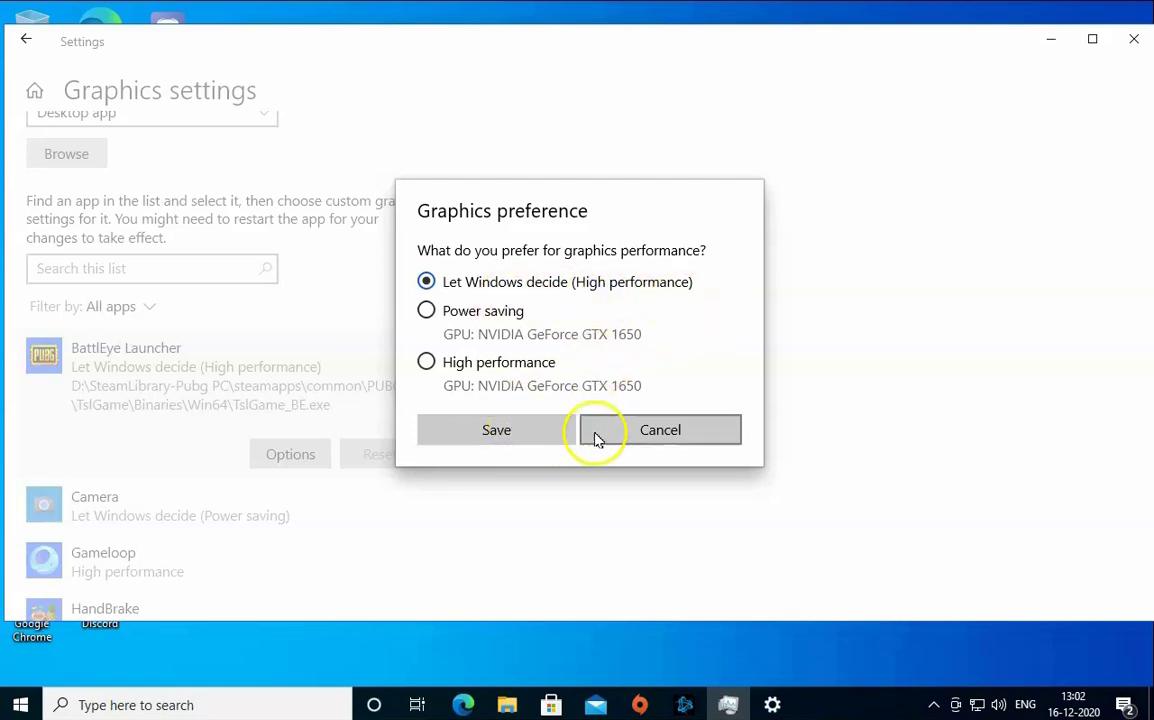
click(535, 430)
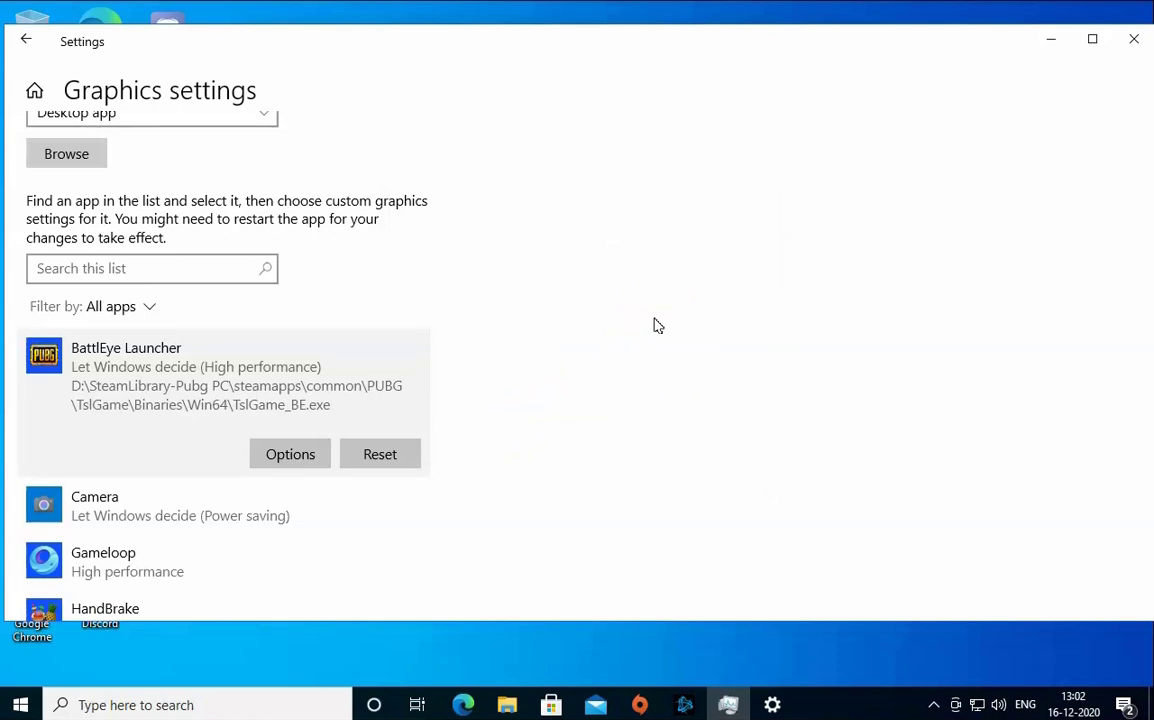
- Switch to Battle.net and view the Scan and Repair prompt for Call of Duty: MW, dismissing it without starting a scan
click(685, 703)
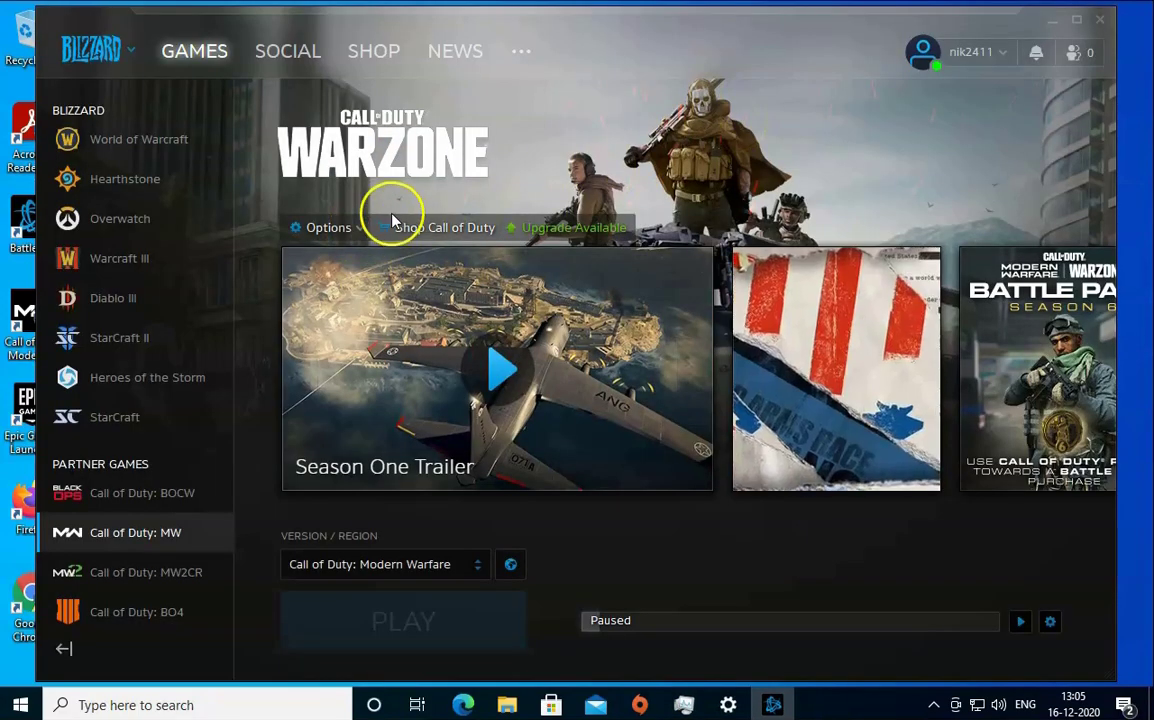
click(329, 228)
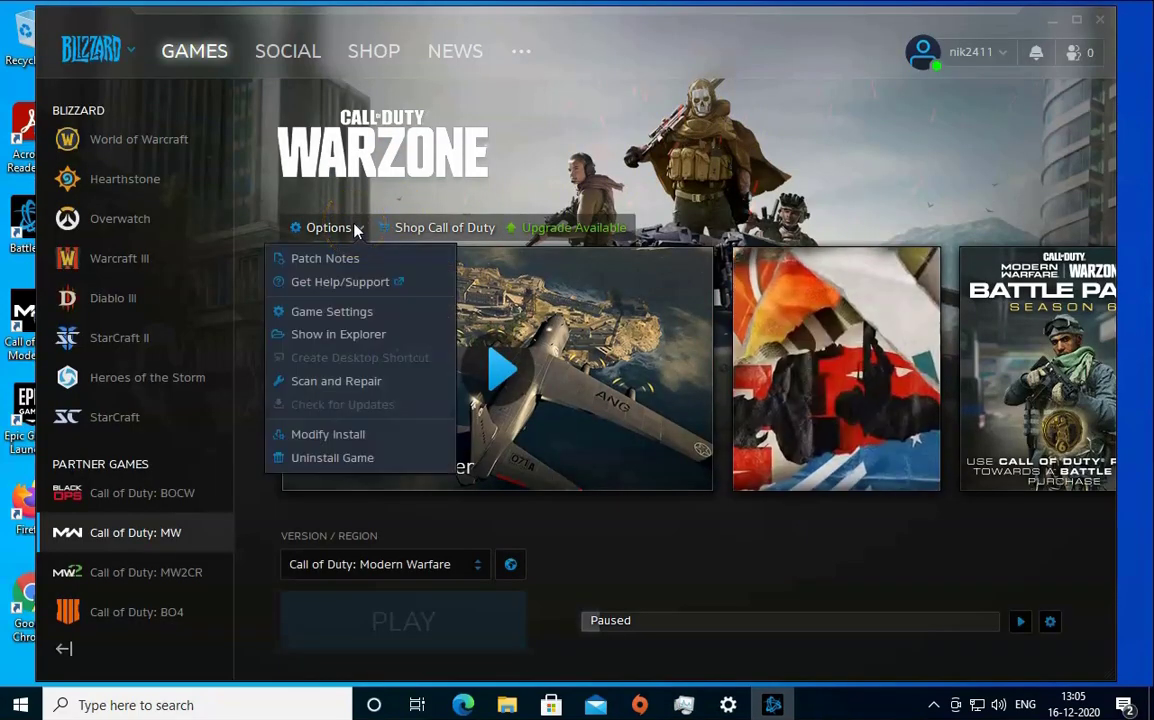
click(402, 386)
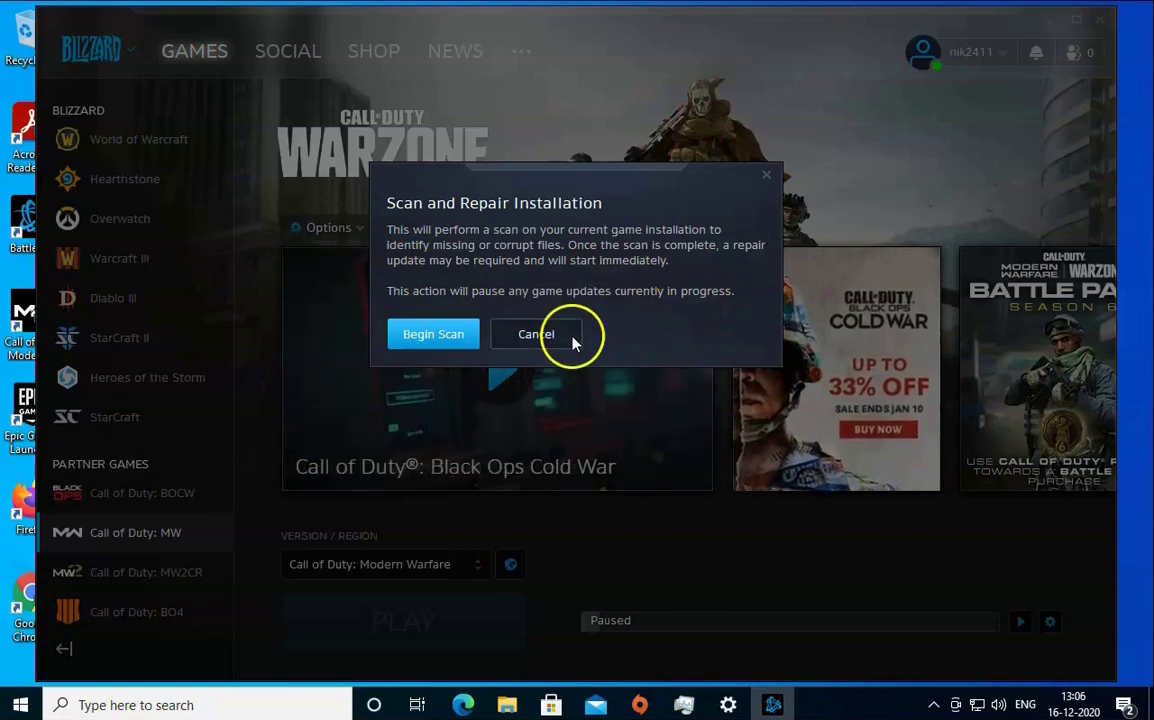
click(540, 337)
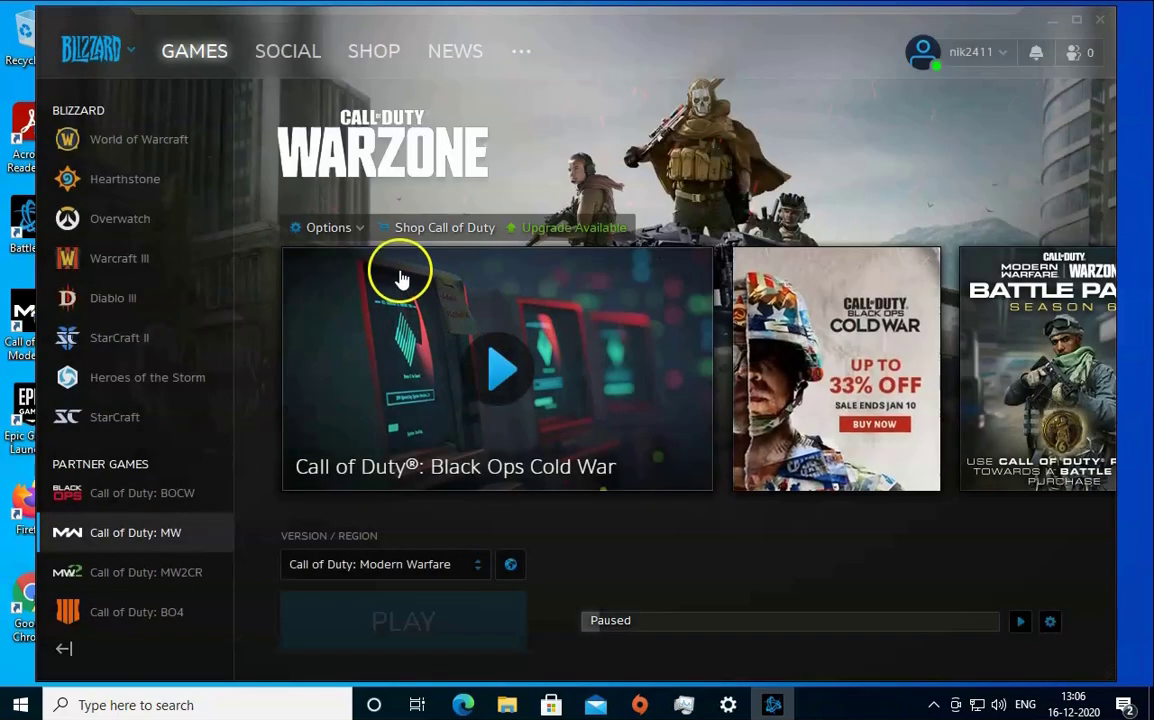
- Examine the installable content of Call of Duty: Modern Warfare under Modify Install and close it without changes
click(318, 228)
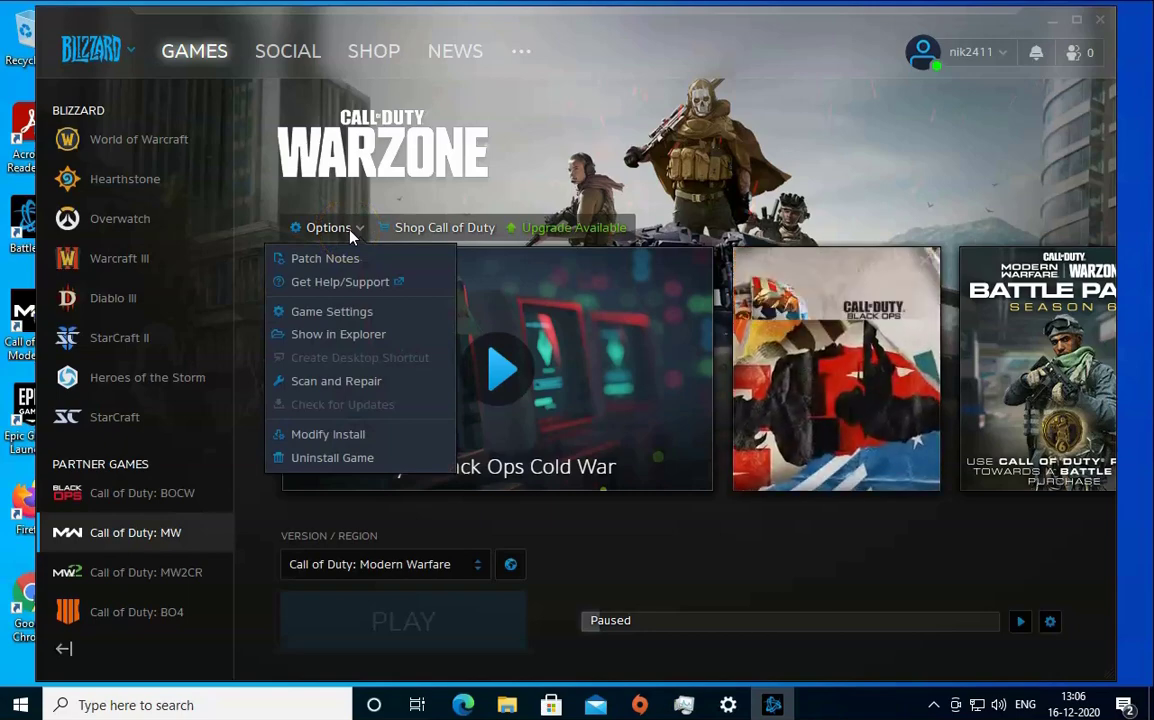
click(330, 436)
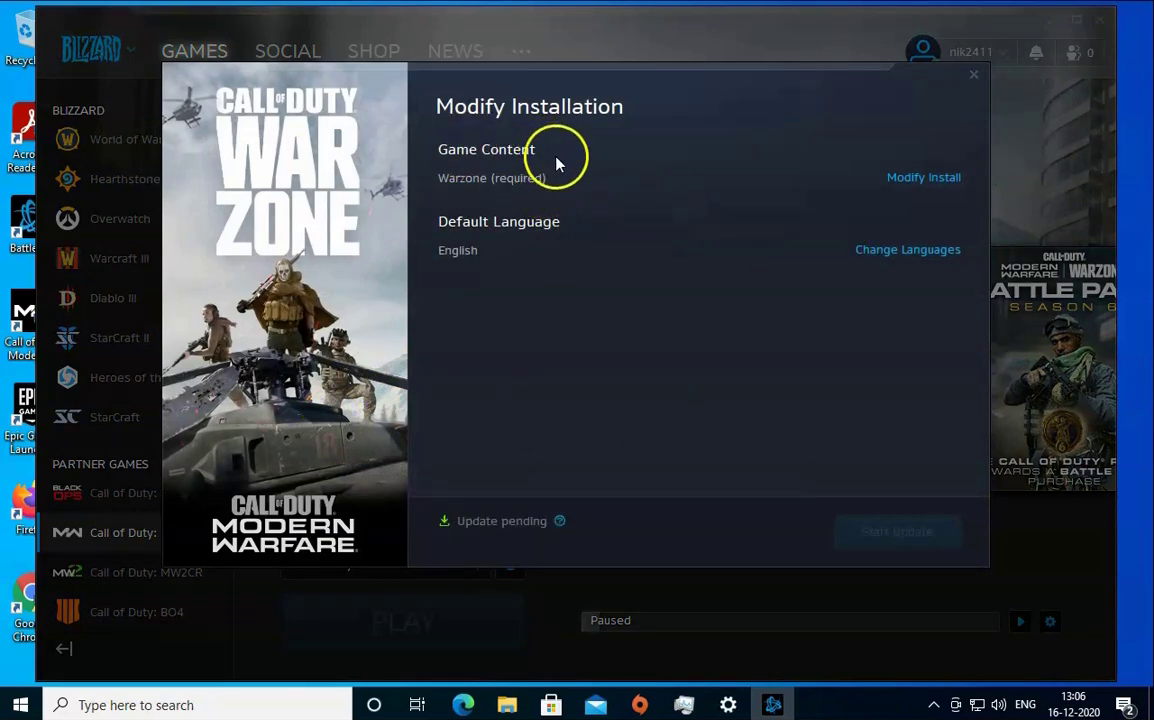
click(910, 180)
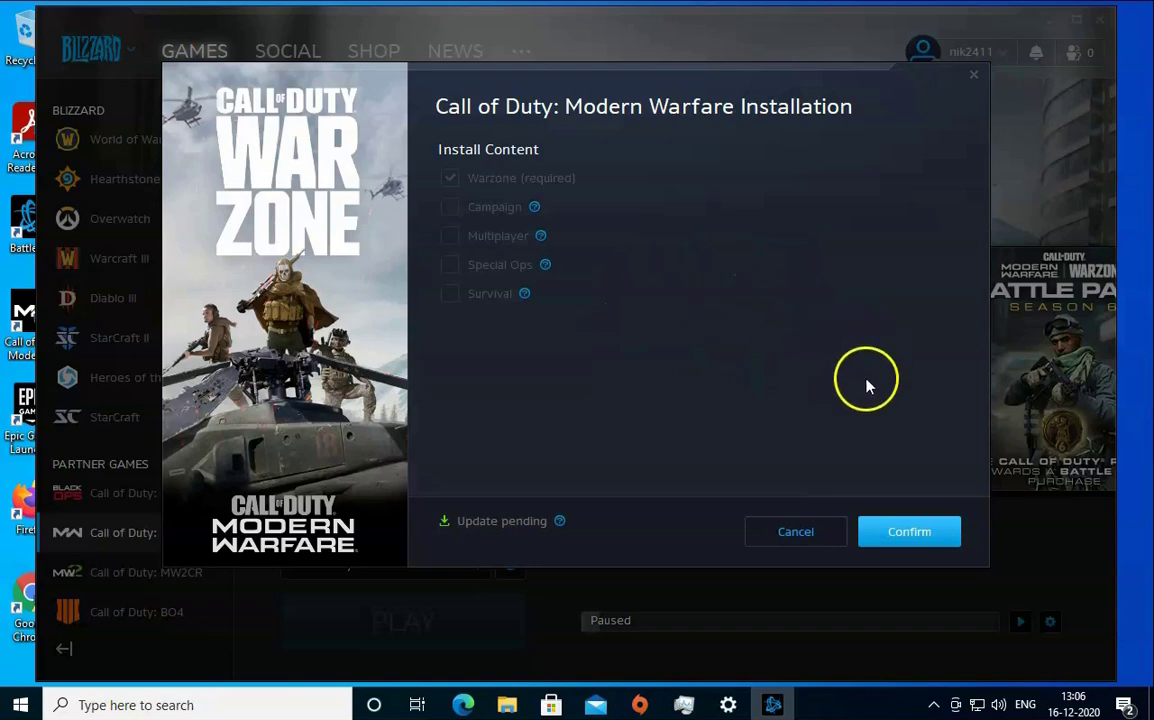
click(795, 530)
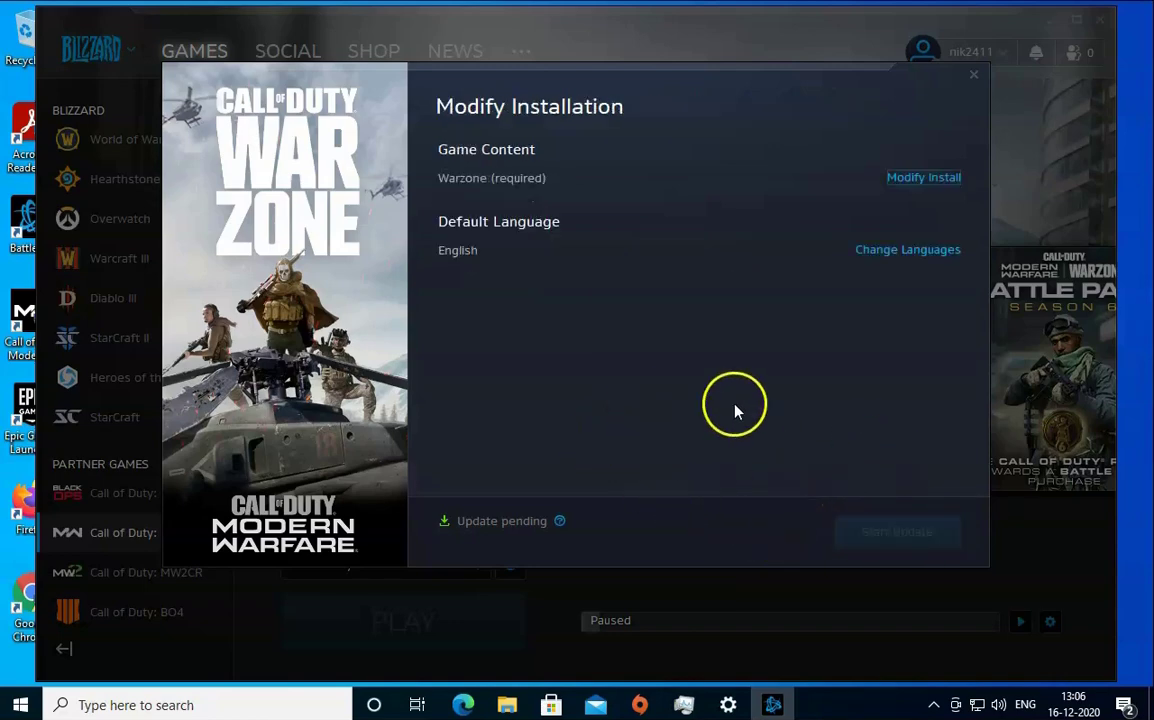
click(973, 78)
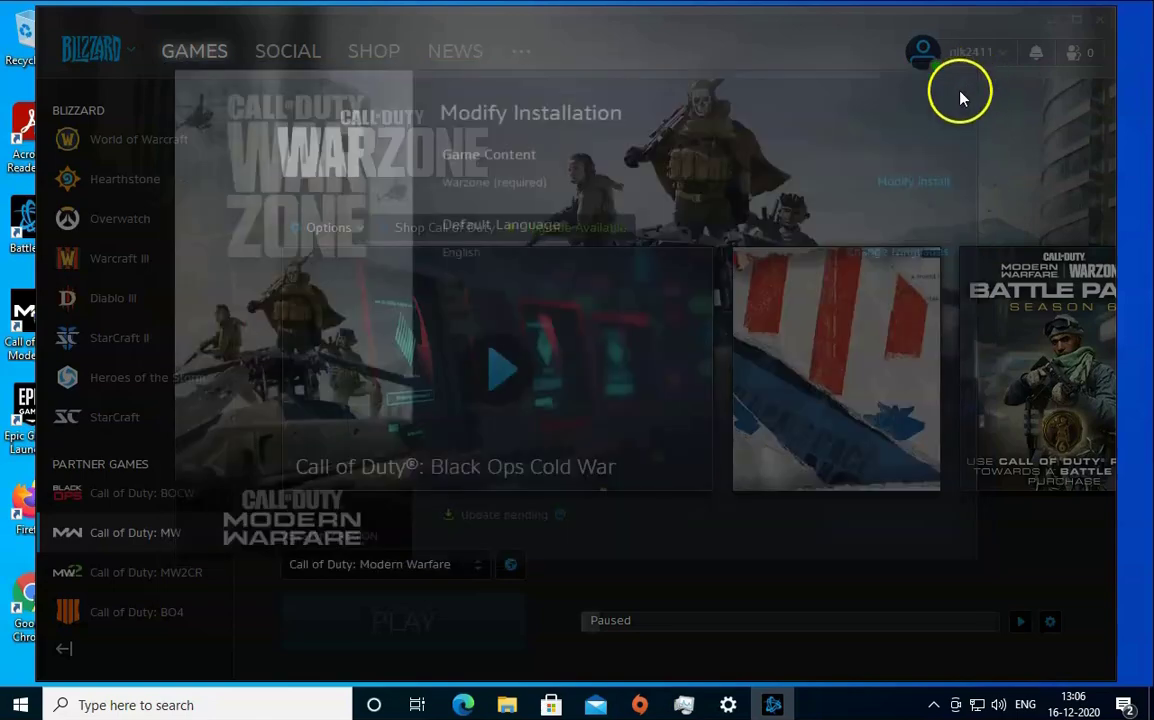
- Switch to File Explorer and open the Call of Duty Modern Warfare folder inside the war folder on New Volume (E:)
click(507, 705)
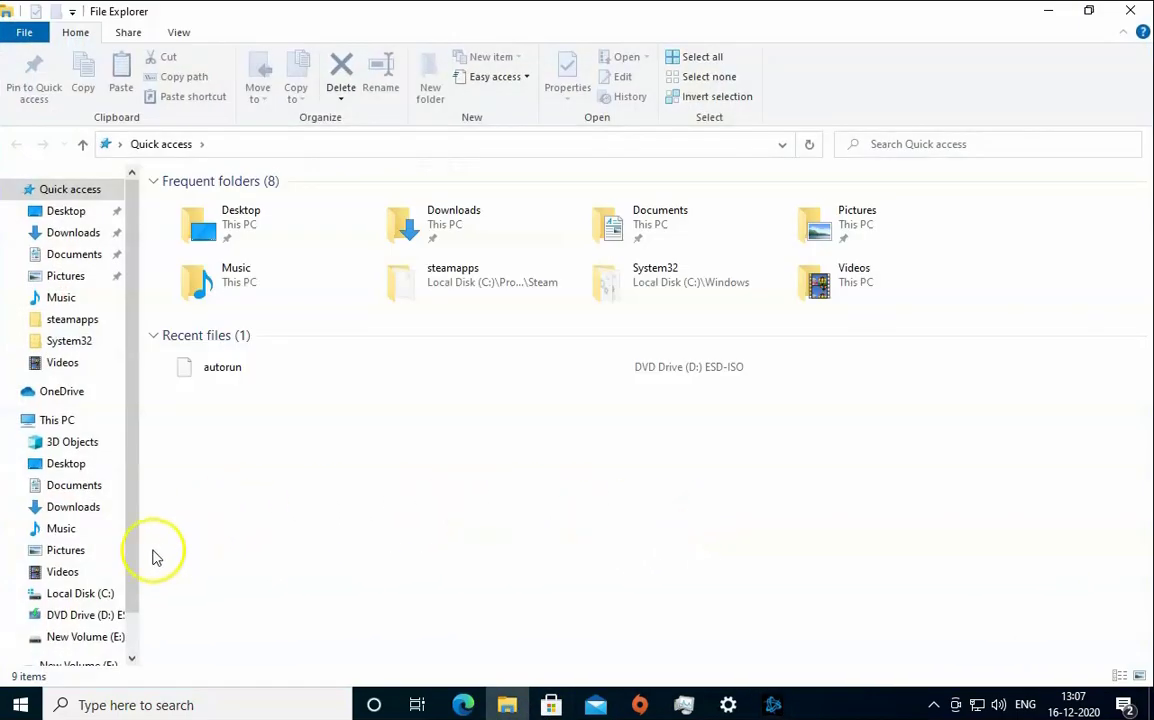
scroll(130, 506, down, 1)
click(85, 579)
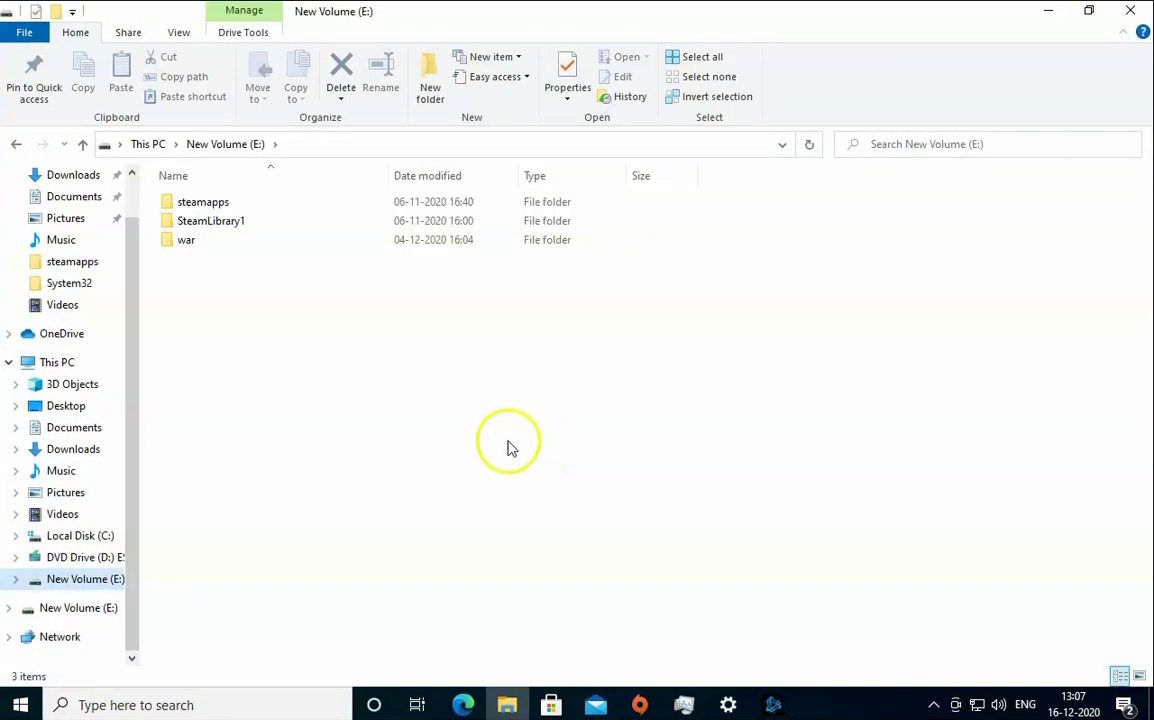
double_click(222, 245)
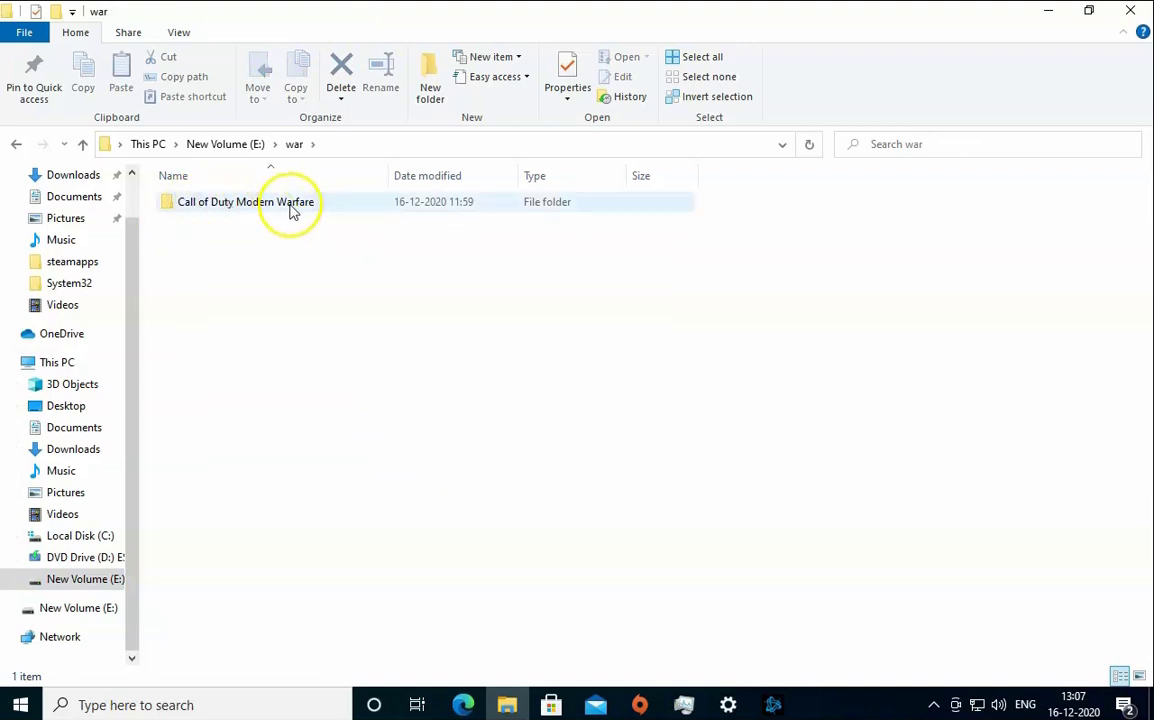
double_click(320, 212)
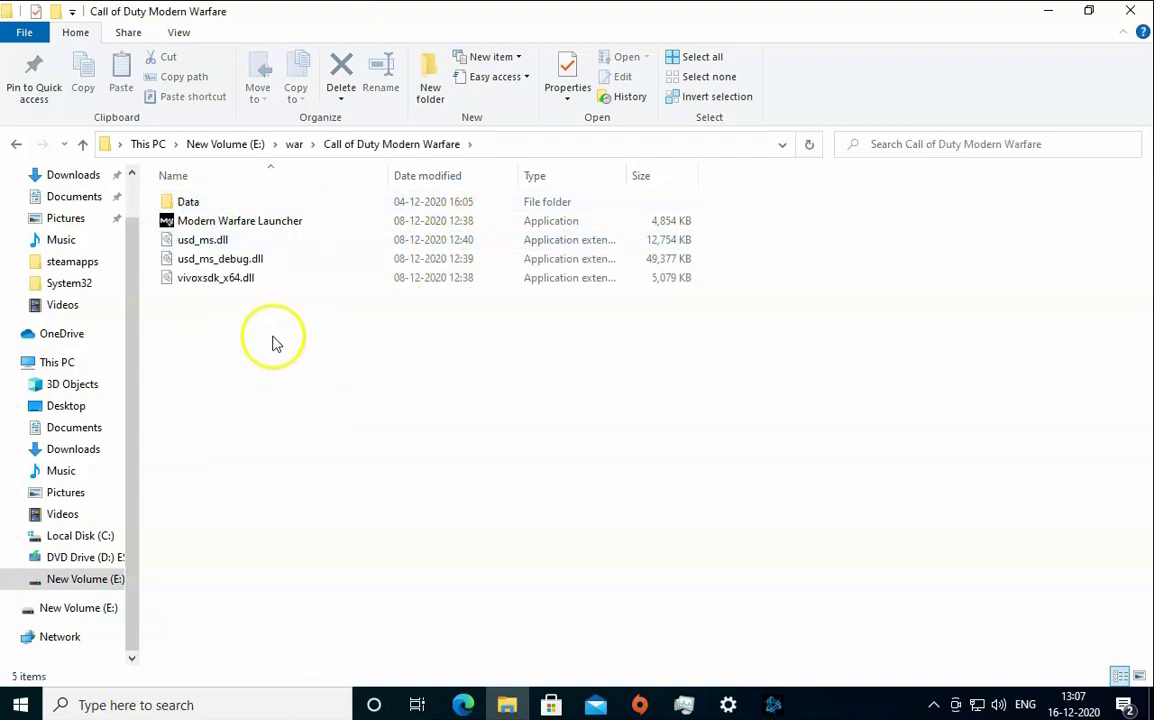
- Permanently delete Modern Warfare Launcher, usd_ms.dll, usd_ms_debug.dll and vivoxsdk_x64.dll, keeping the Data folder
drag(286, 301, 165, 221)
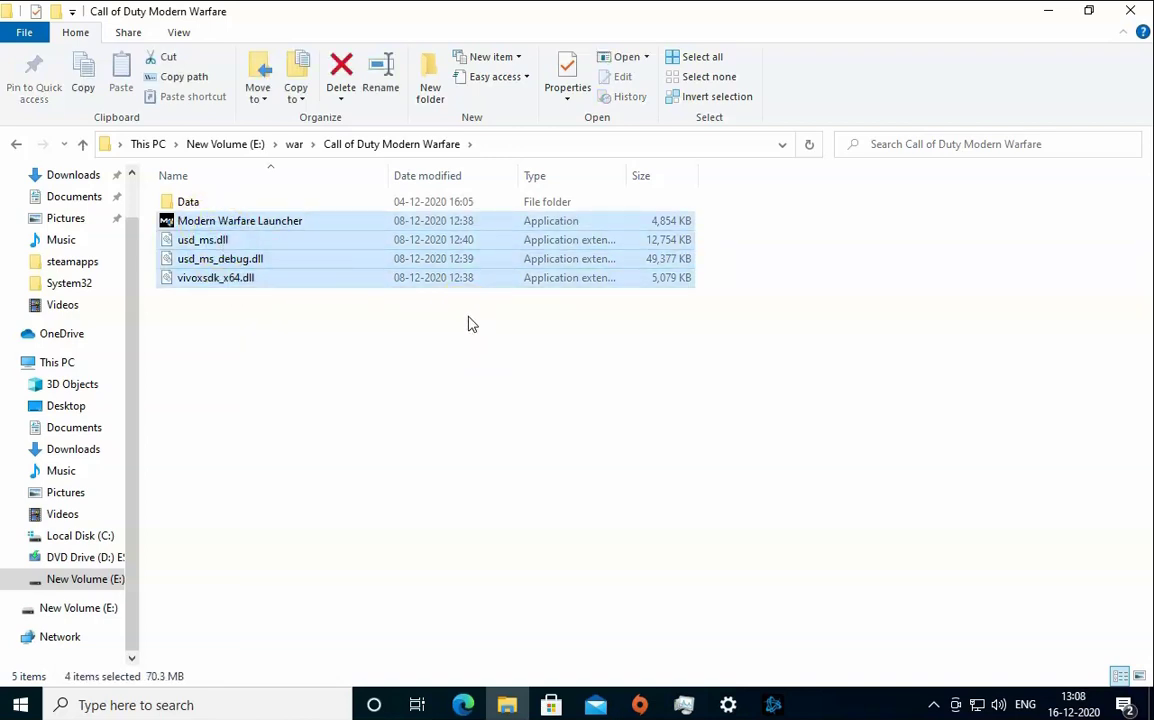
key(shift+Delete)
key(Escape)
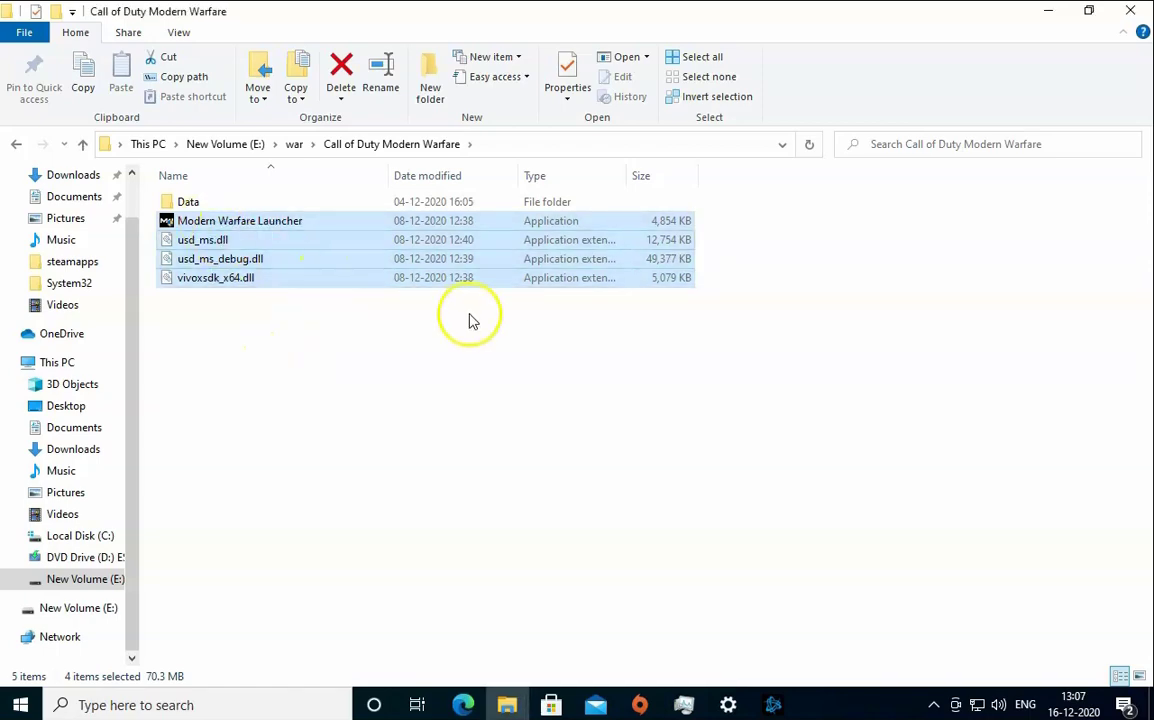
key(shift+Delete)
key(Return)
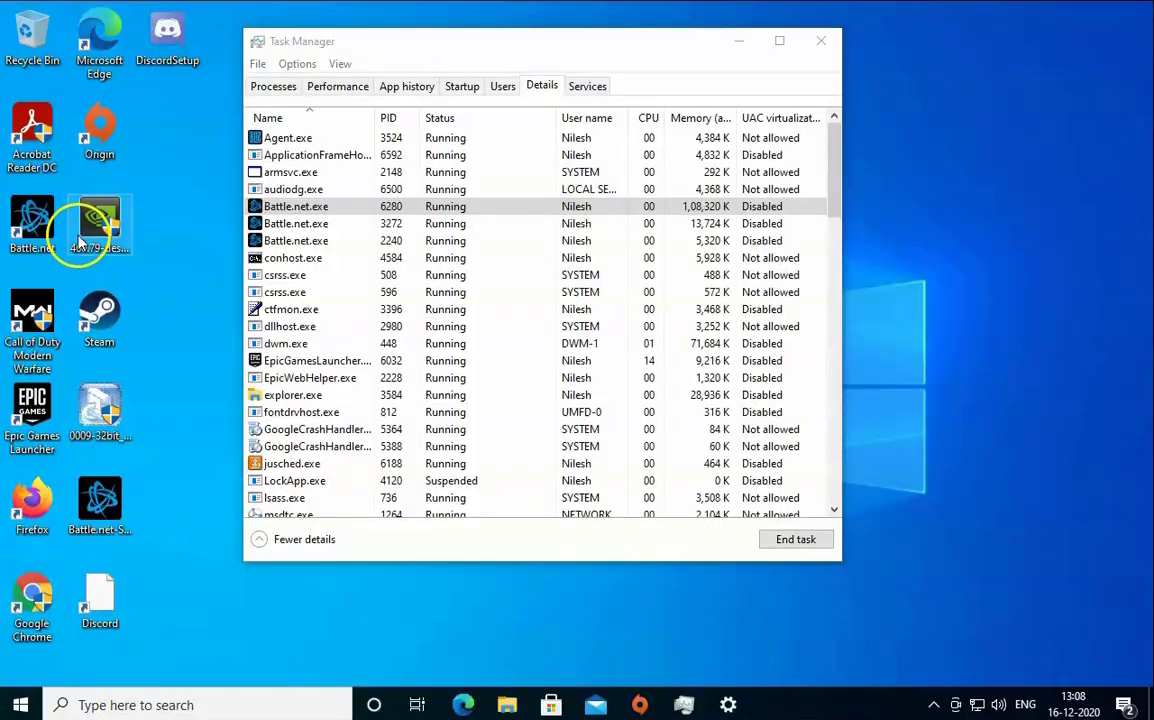
- Relaunch Battle.net and minimize it, and select the Data folder in the Call of Duty Modern Warfare folder in File Explorer
double_click(45, 206)
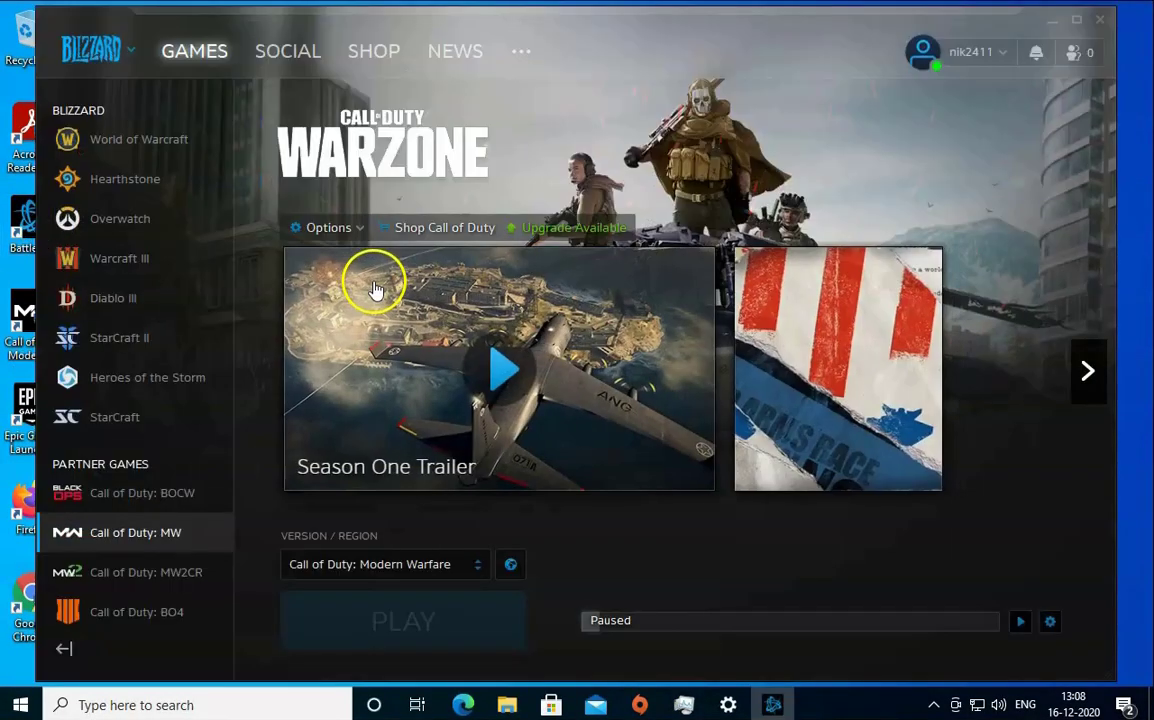
click(1052, 20)
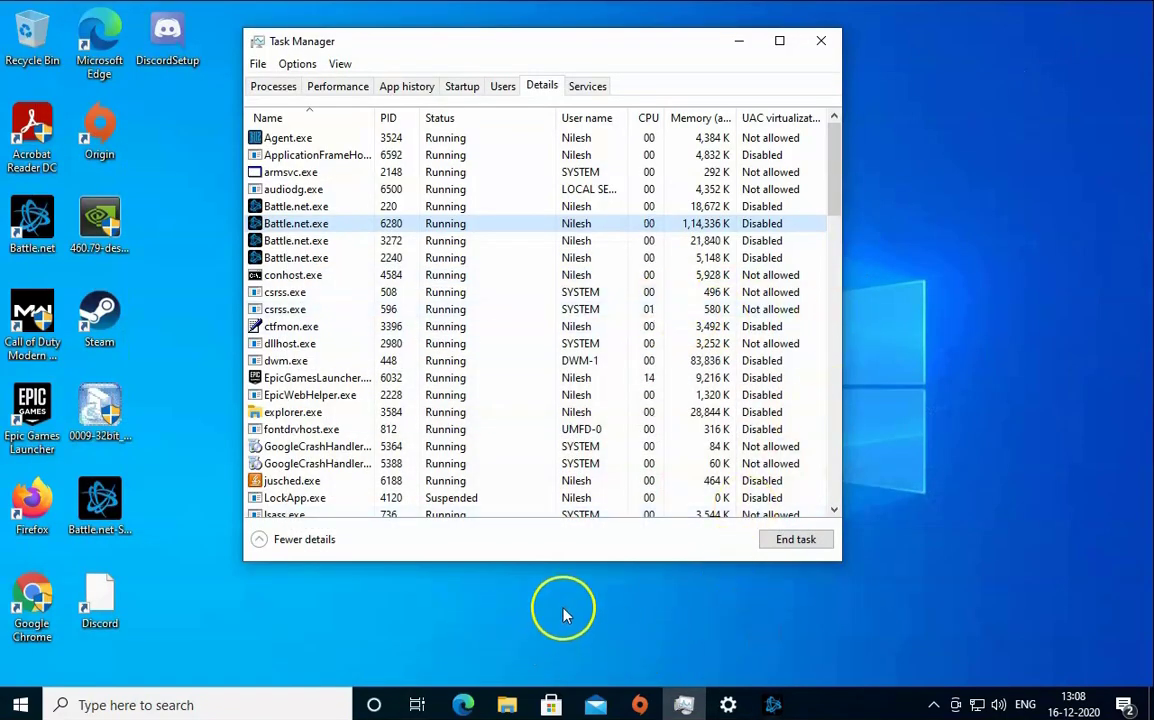
click(505, 702)
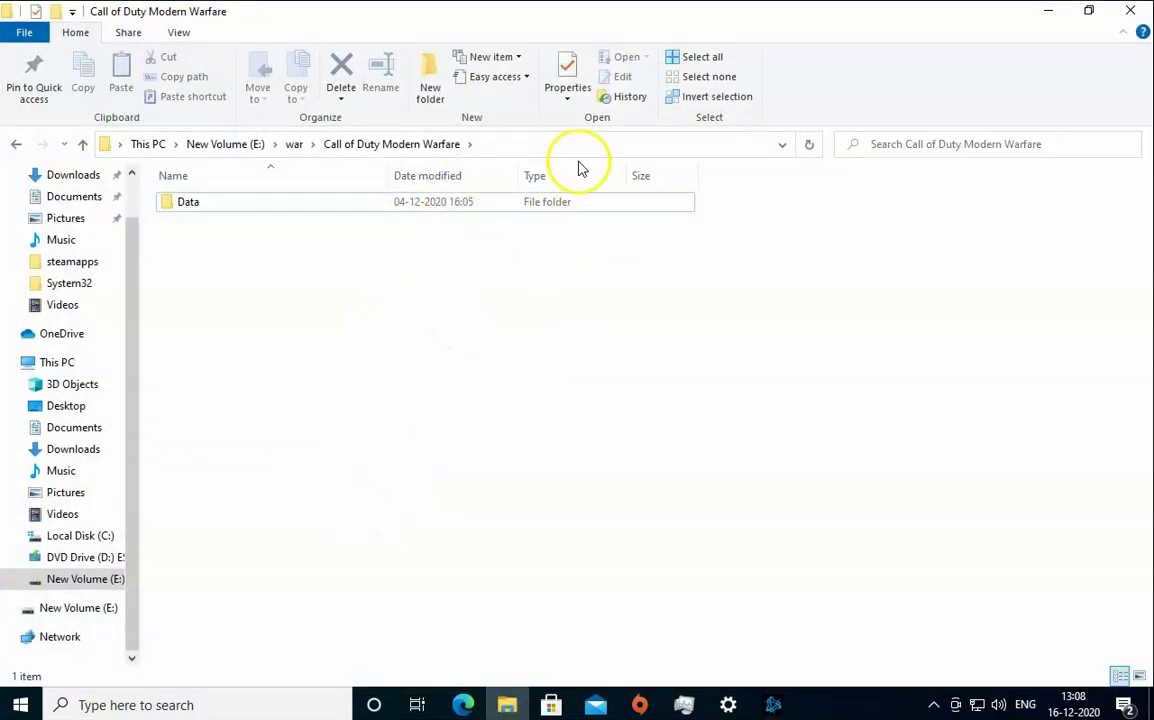
click(312, 208)
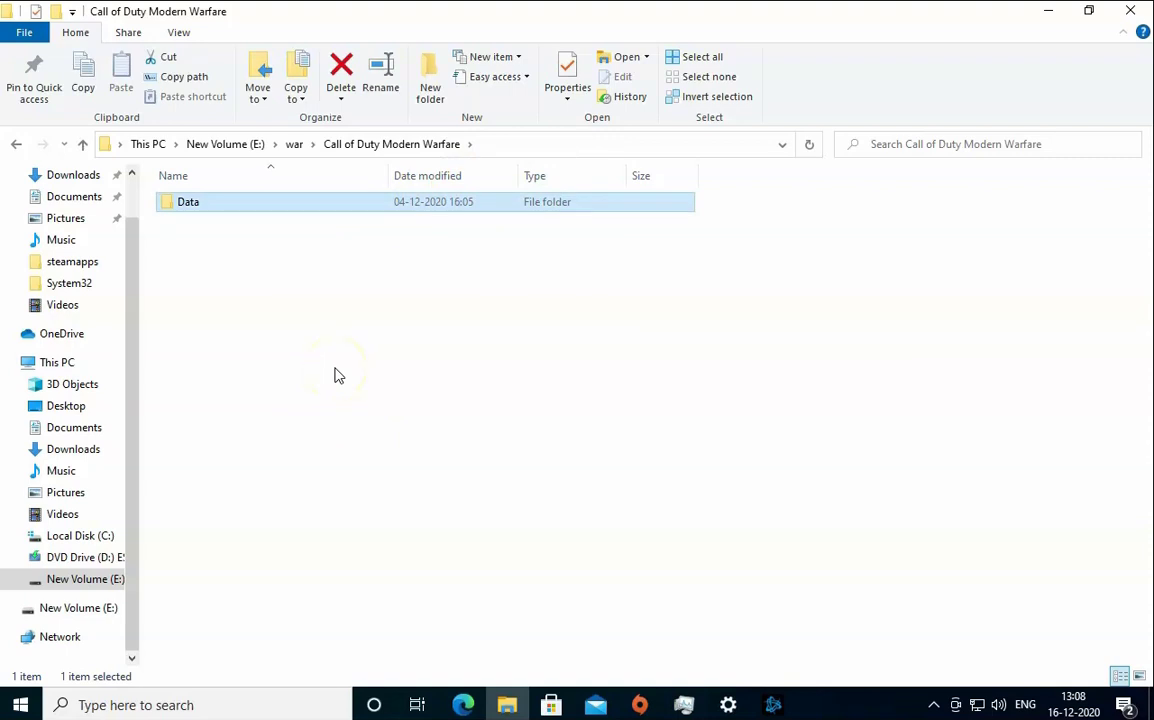